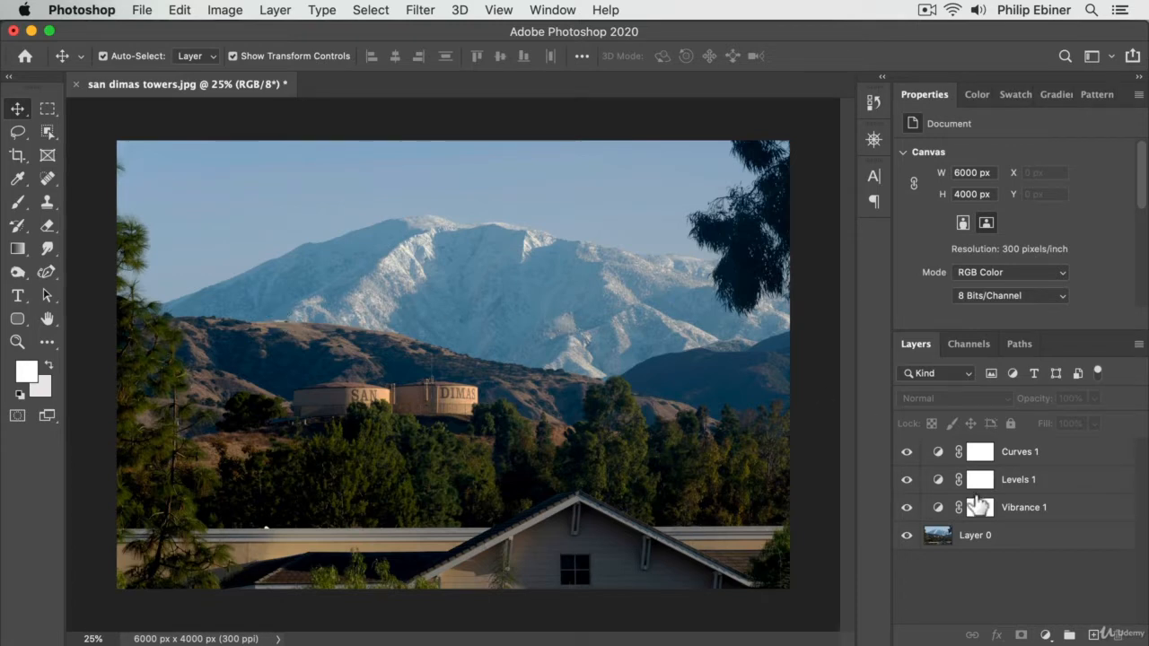
# Hide the Curves 1, Levels 1 and Vibrance 1 adjustment layers and activate the Dodge tool
pyautogui.moveTo(908, 452); pyautogui.dragTo(906, 510)
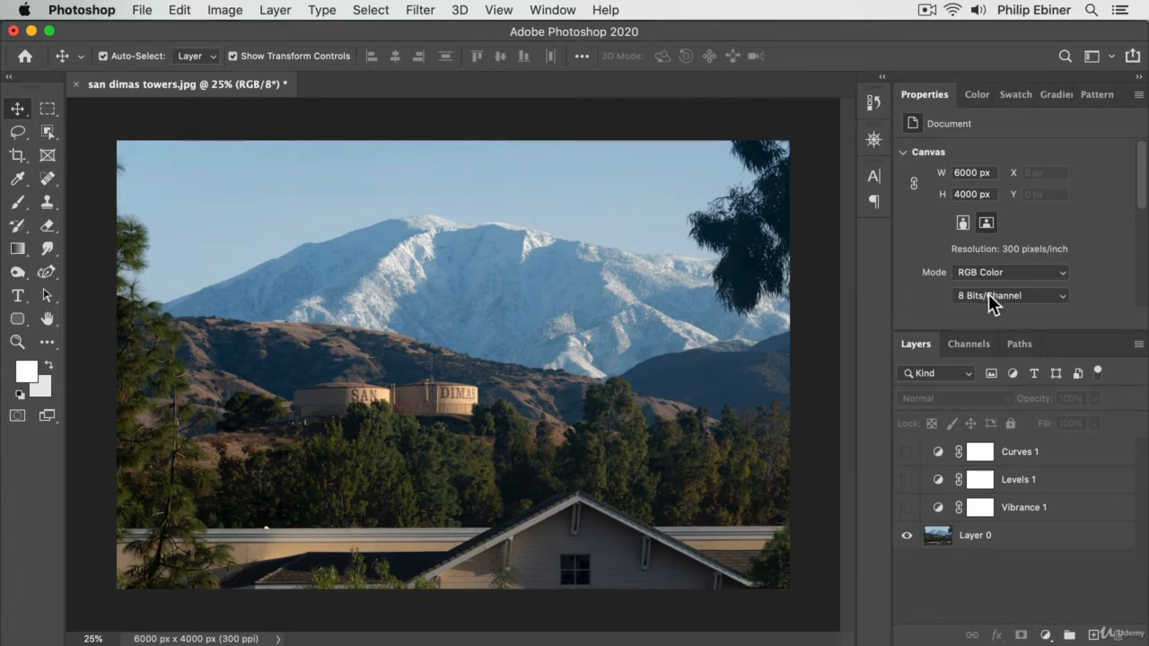
pyautogui.press('super+0')
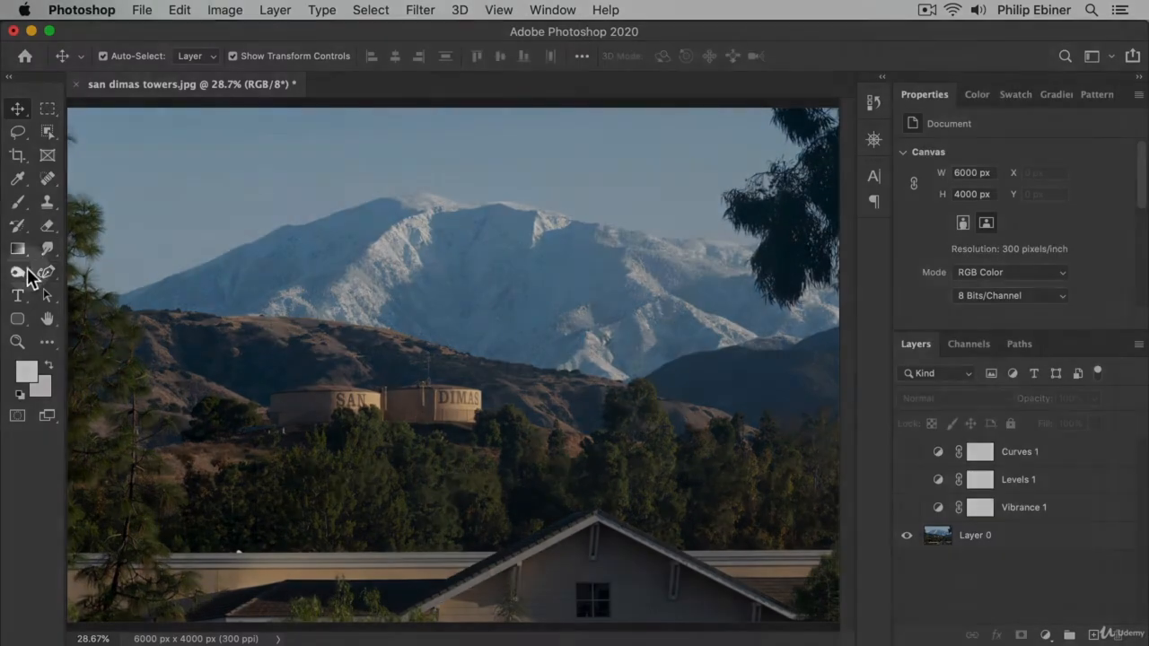
pyautogui.click(18, 272)
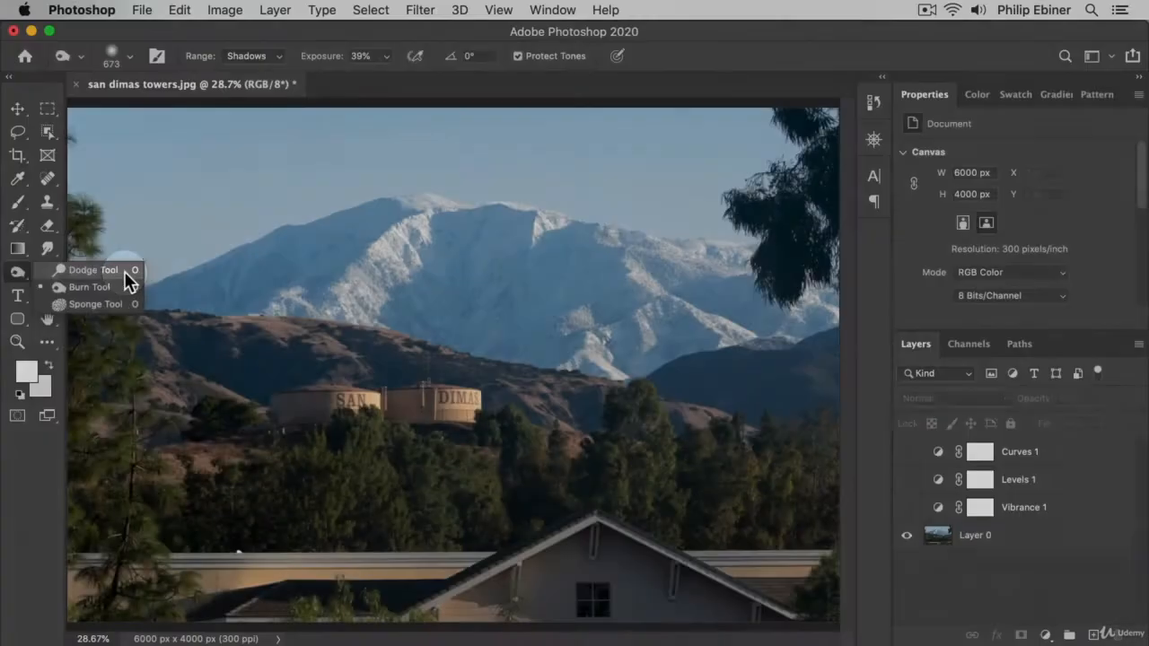
pyautogui.click(124, 272)
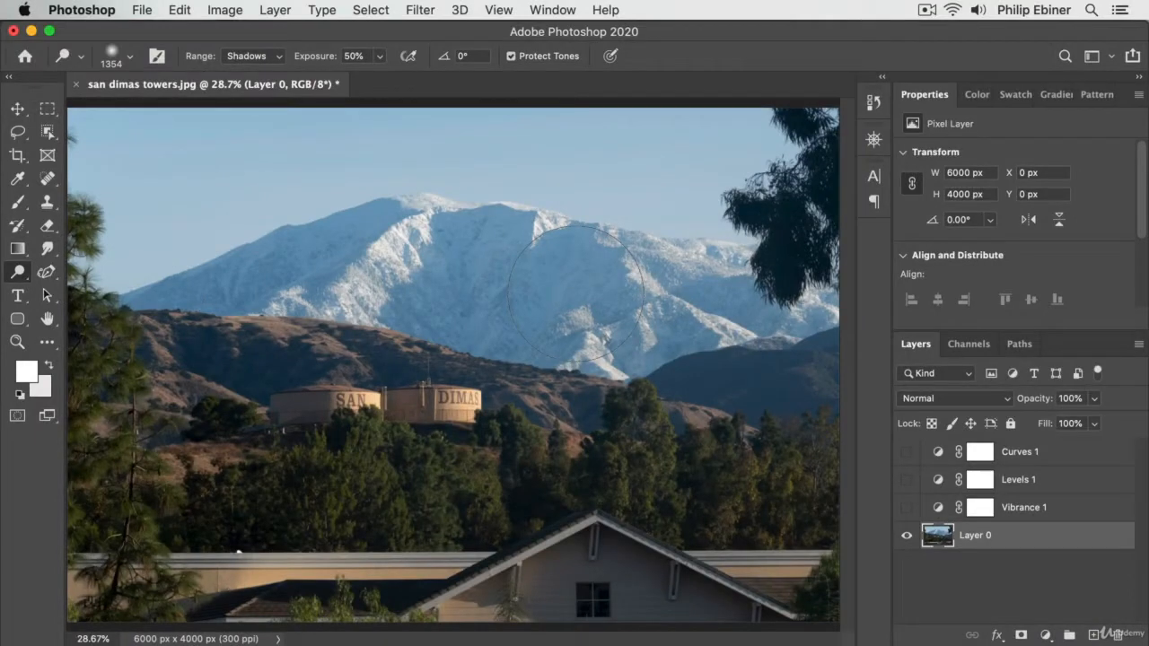
pyautogui.click(19, 271)
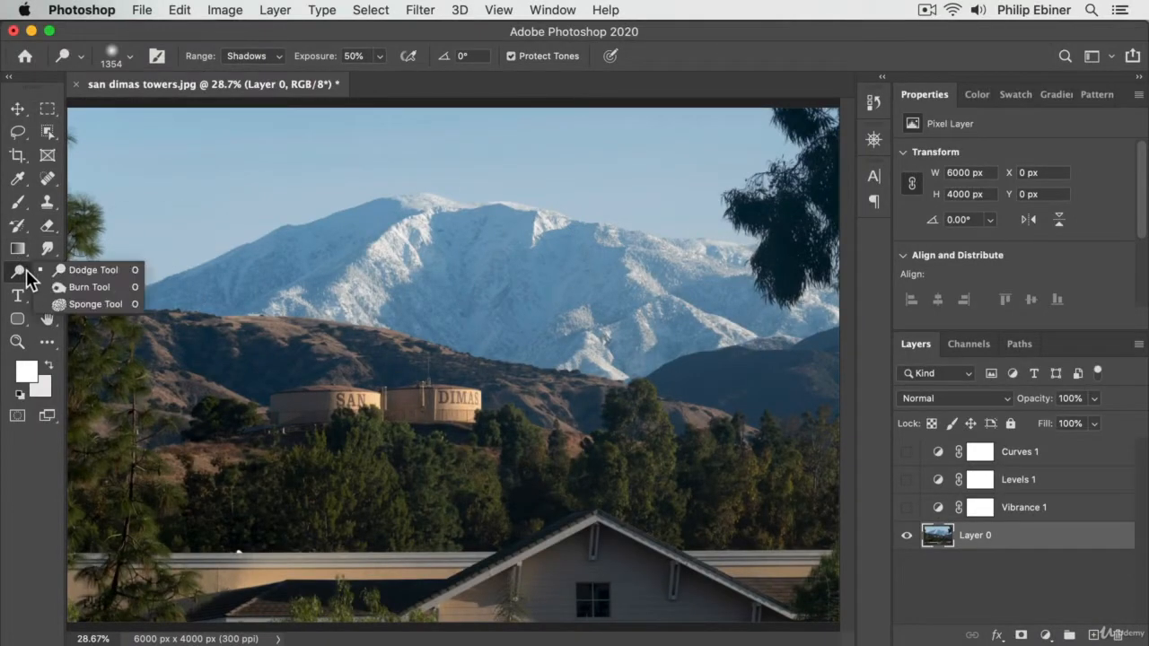
pyautogui.click(88, 268)
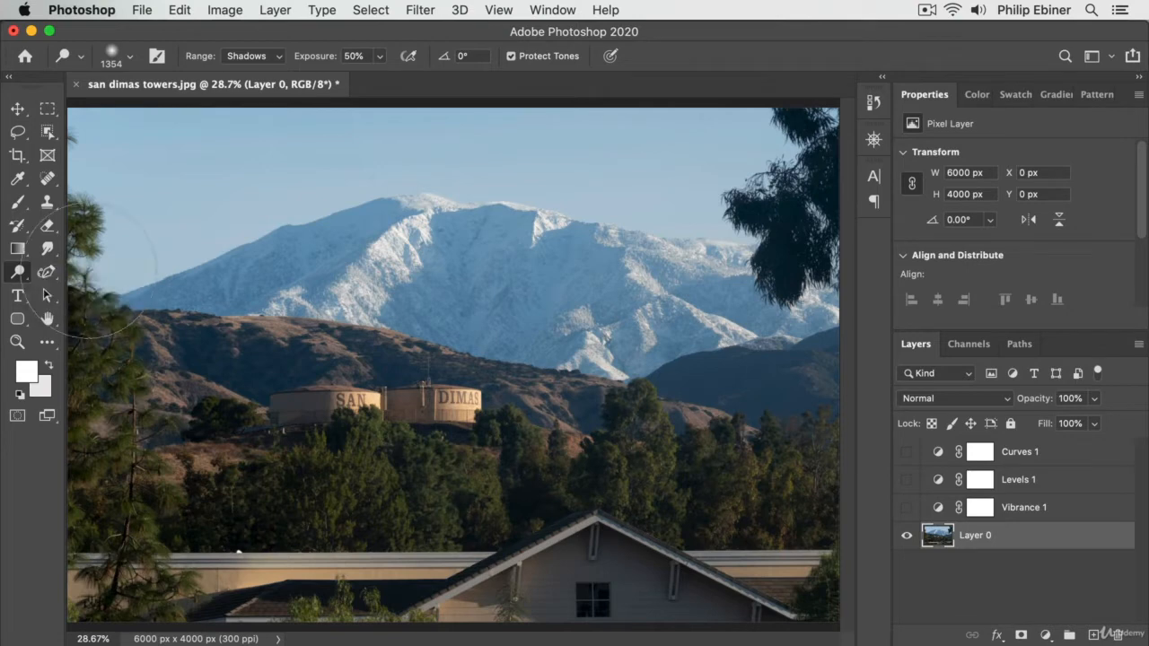
pyautogui.click(118, 59)
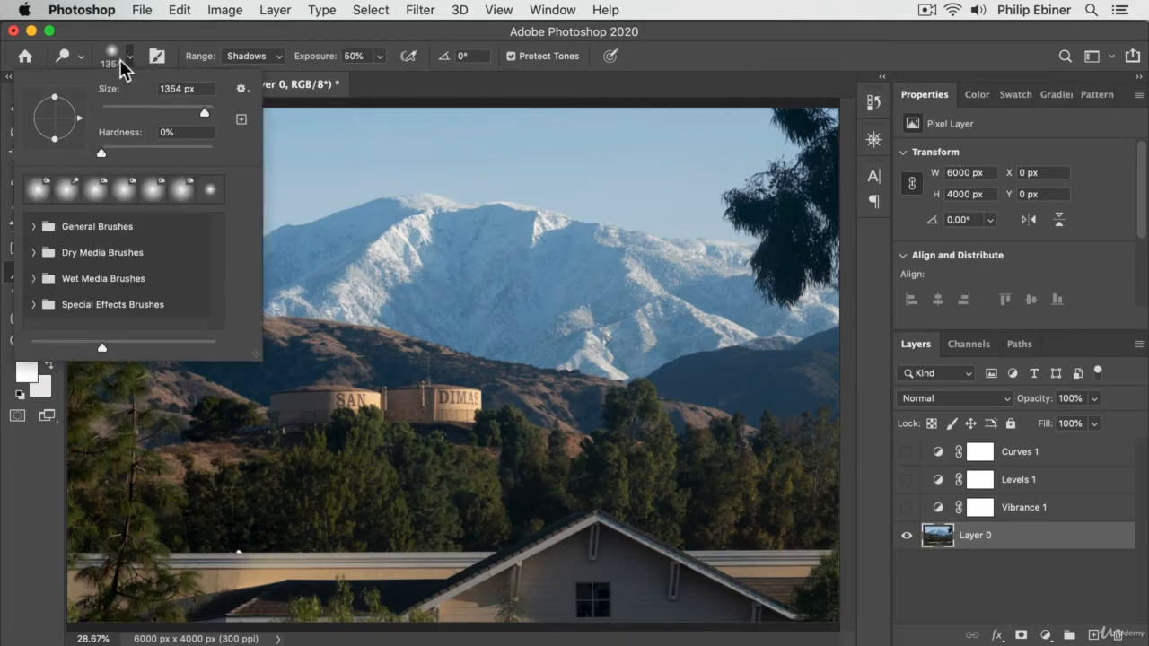
pyautogui.click(122, 60)
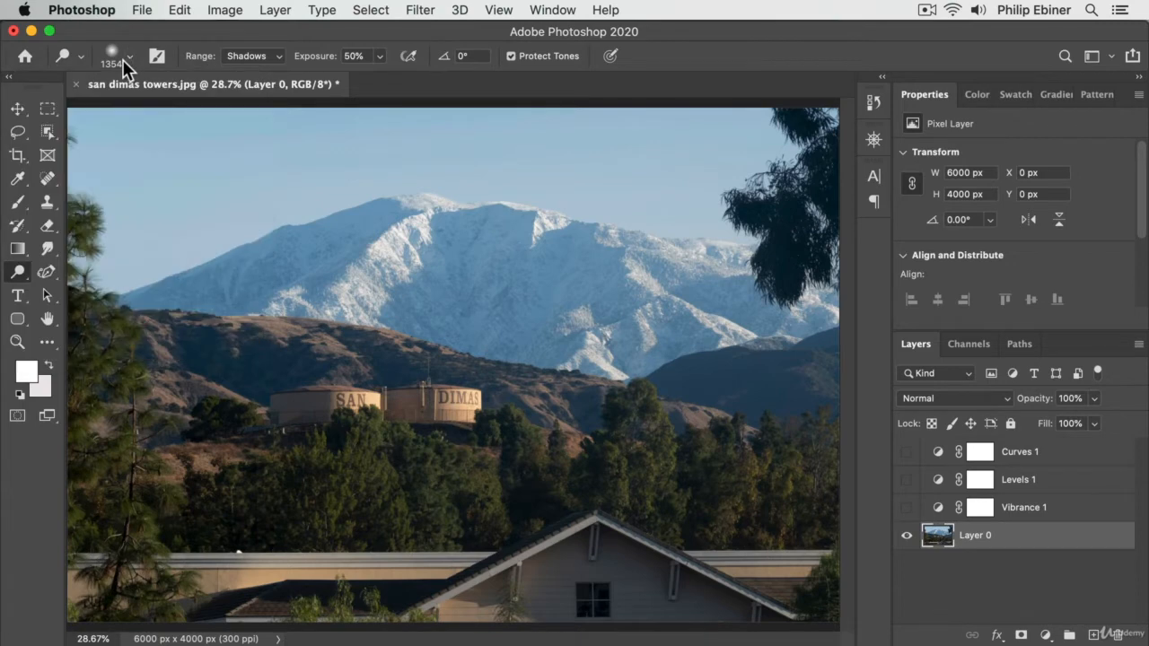
pyautogui.click(276, 56)
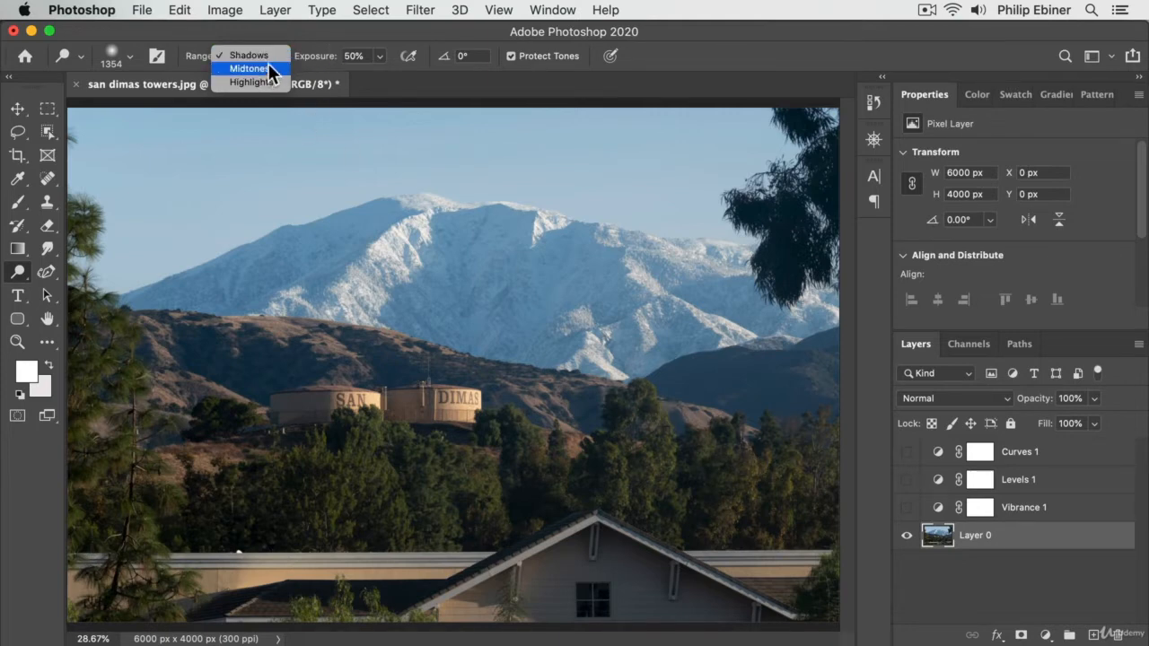
pyautogui.click(298, 38)
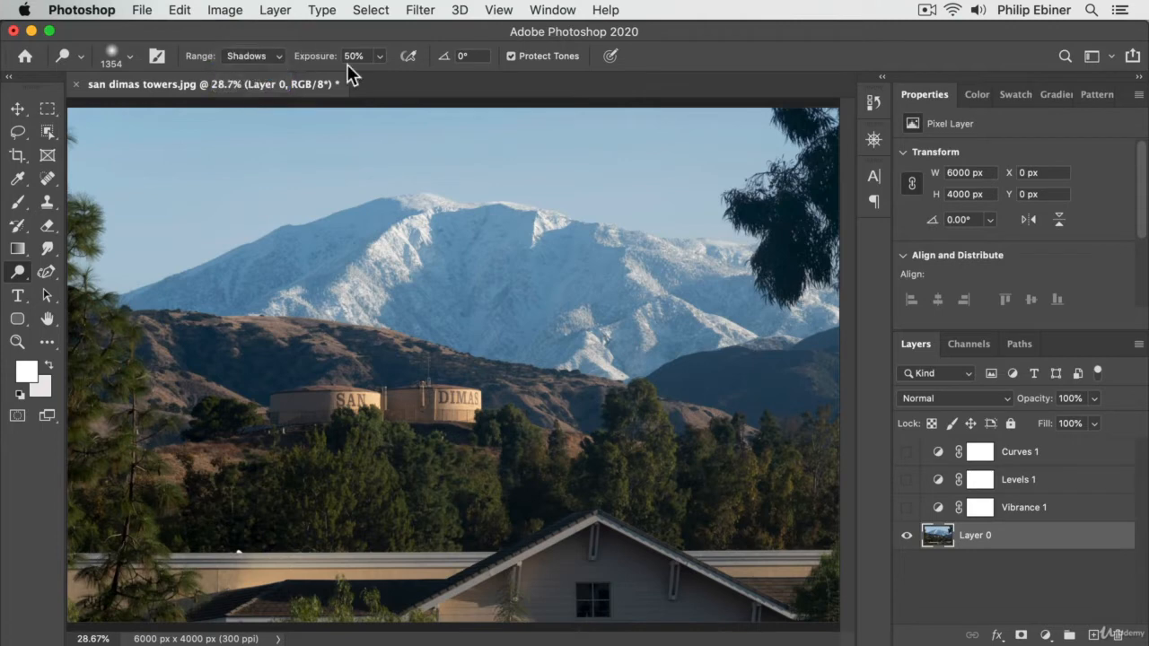
# Try lightening the shadows of the trees on Layer 0 with the Dodge tool at 100% exposure
pyautogui.click(379, 57)
pyautogui.moveTo(376, 76); pyautogui.dragTo(517, 84)
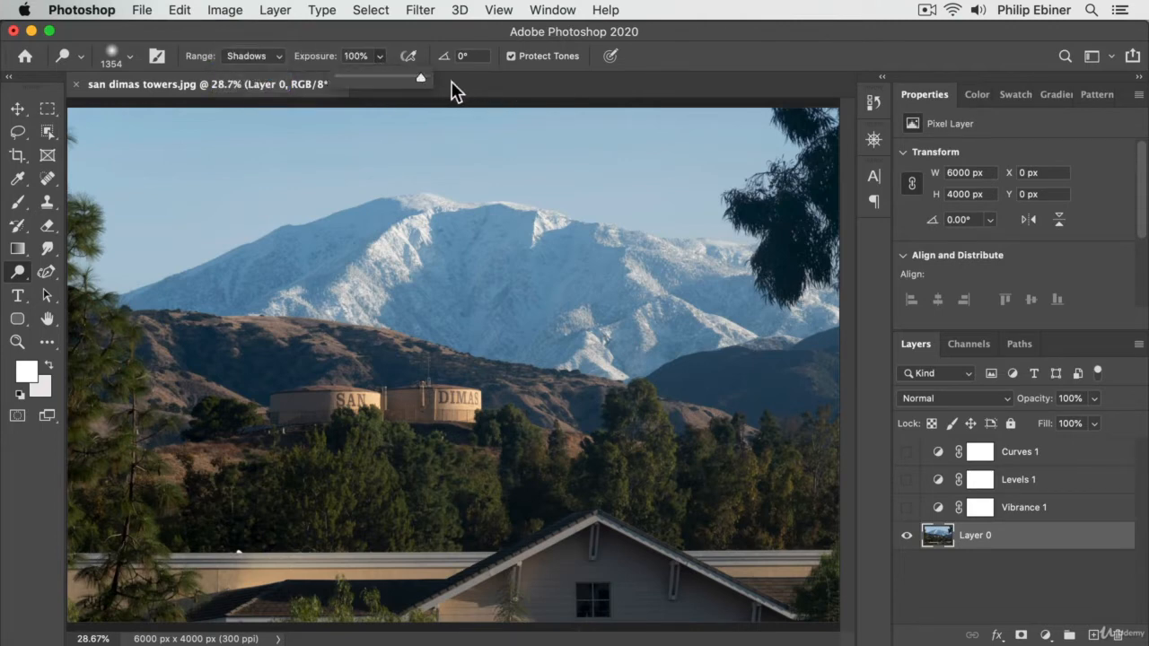
pyautogui.click(325, 35)
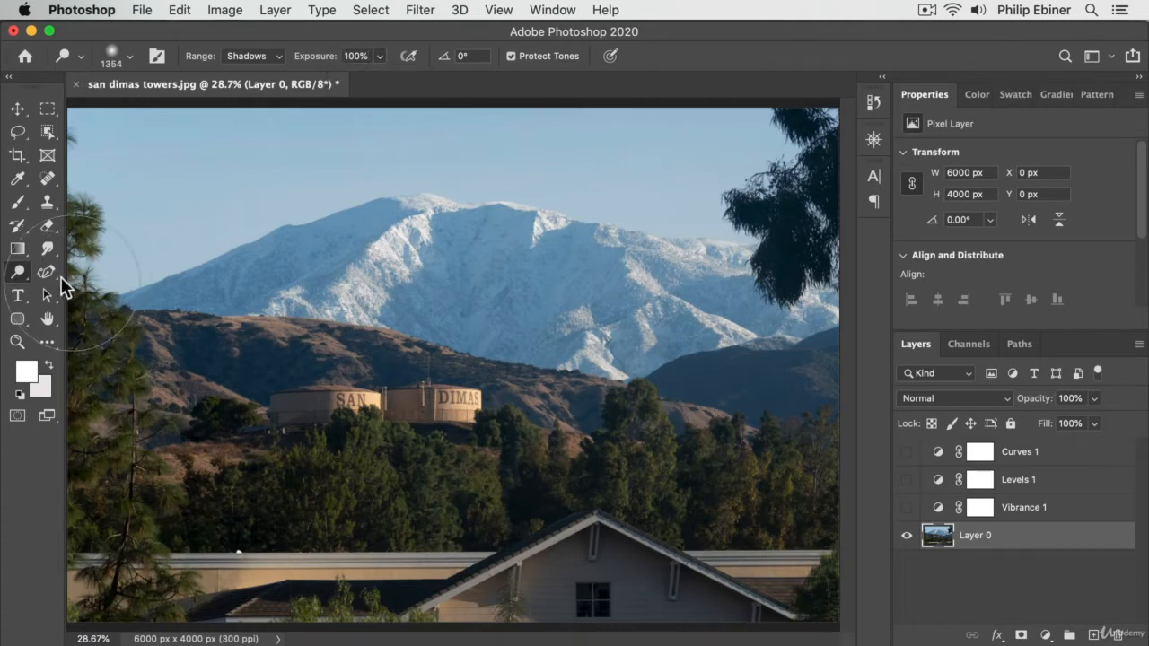
pyautogui.click(18, 272)
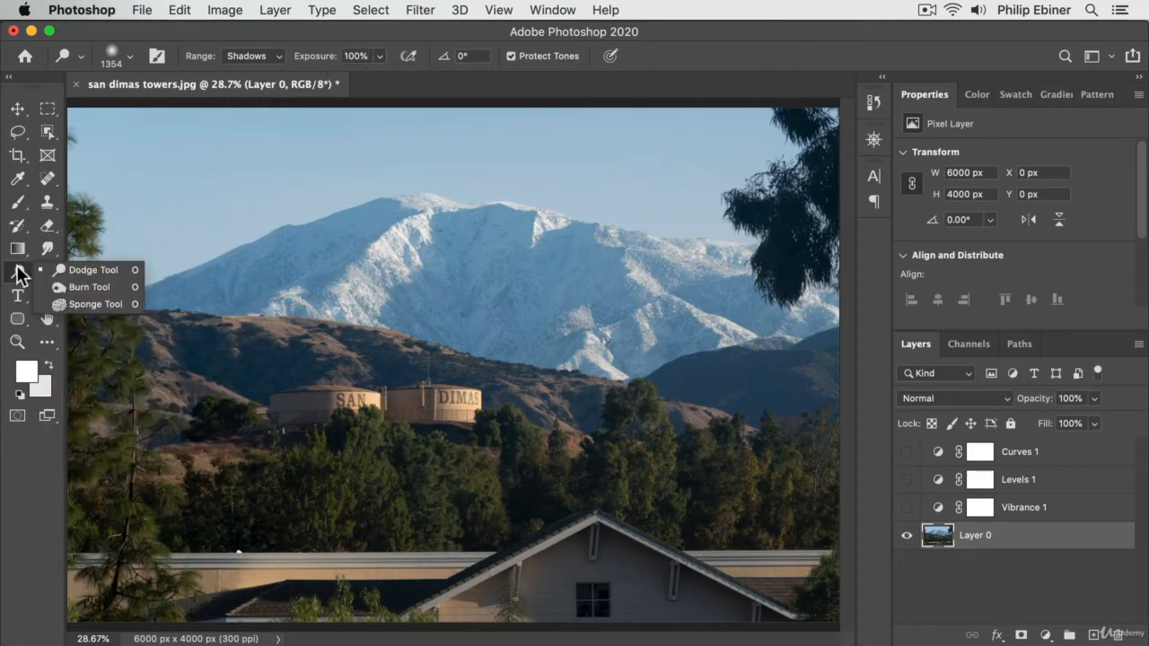
pyautogui.click(96, 270)
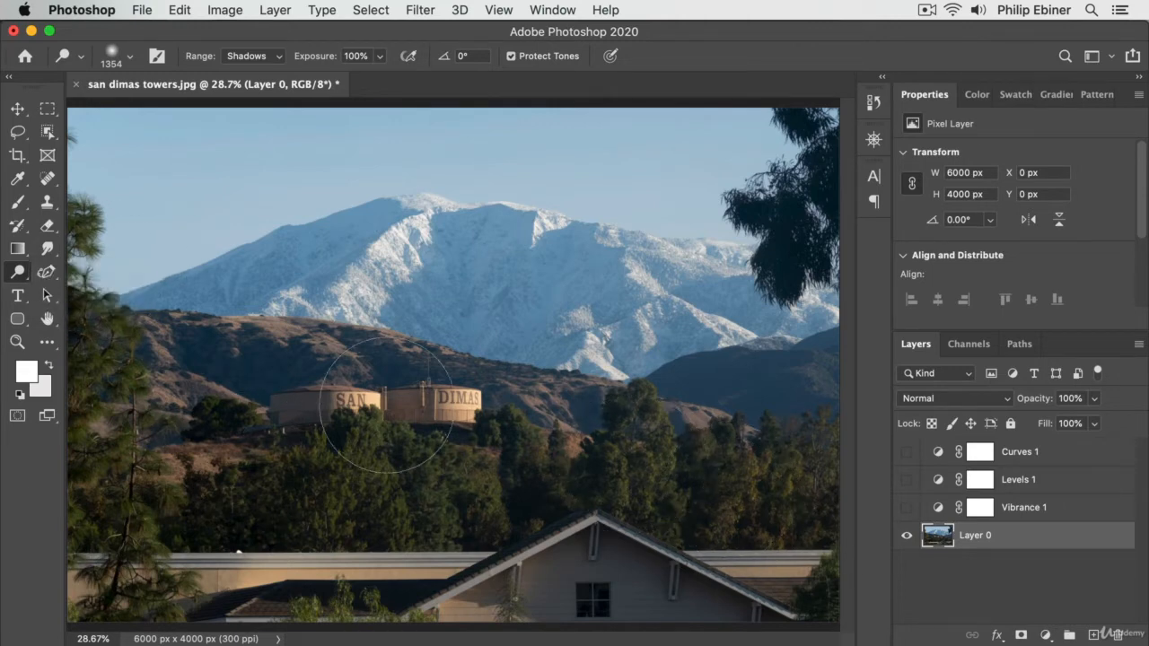
pyautogui.moveTo(269, 474)
pyautogui.mouseDown()
pyautogui.moveTo(818, 482)
pyautogui.moveTo(213, 463)
pyautogui.moveTo(119, 440)
pyautogui.mouseUp()
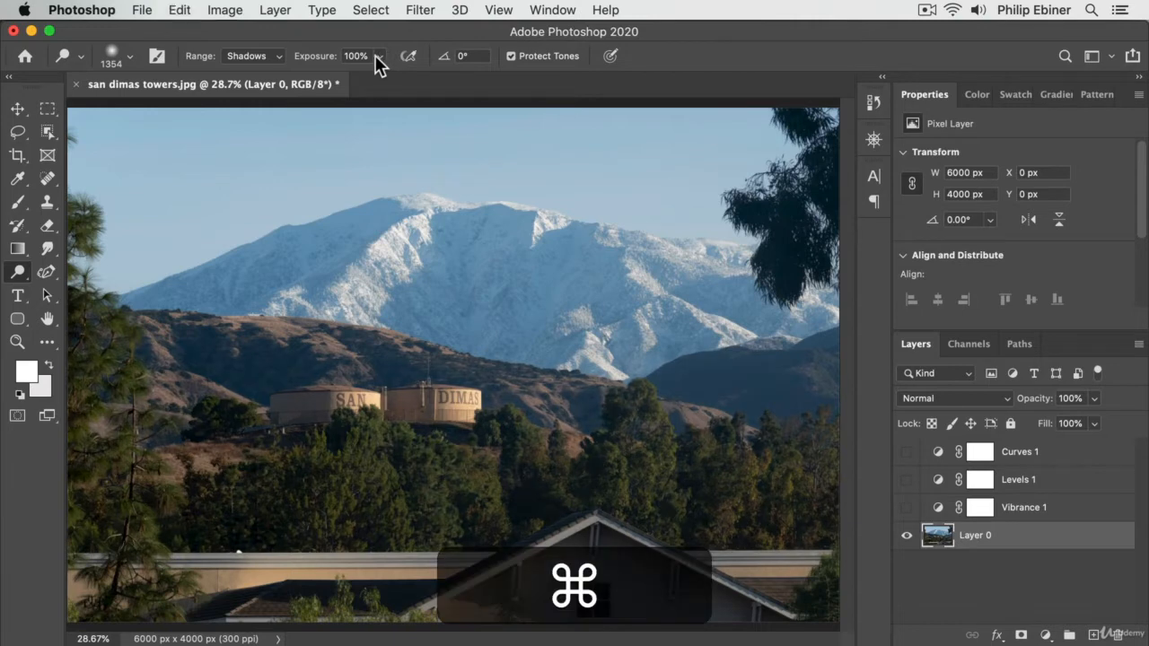
# Set the Dodge tool's exposure to 35% and lighten the shadows of the trees on Layer 0
pyautogui.moveTo(378, 55); pyautogui.dragTo(335, 85)
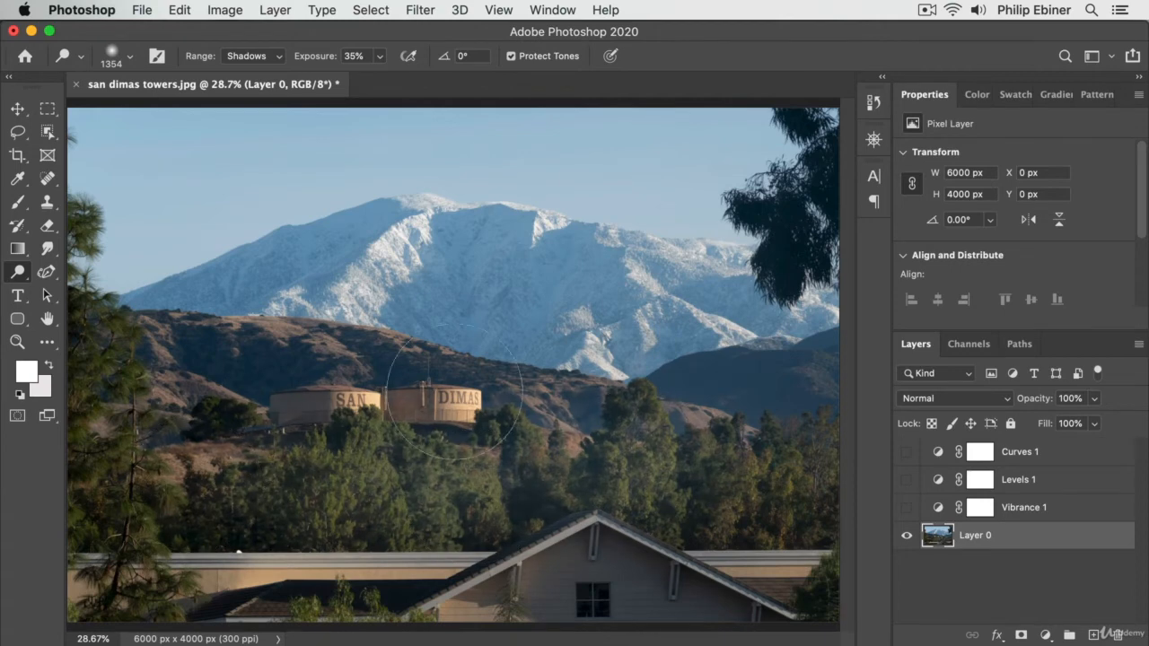
pyautogui.press('super')
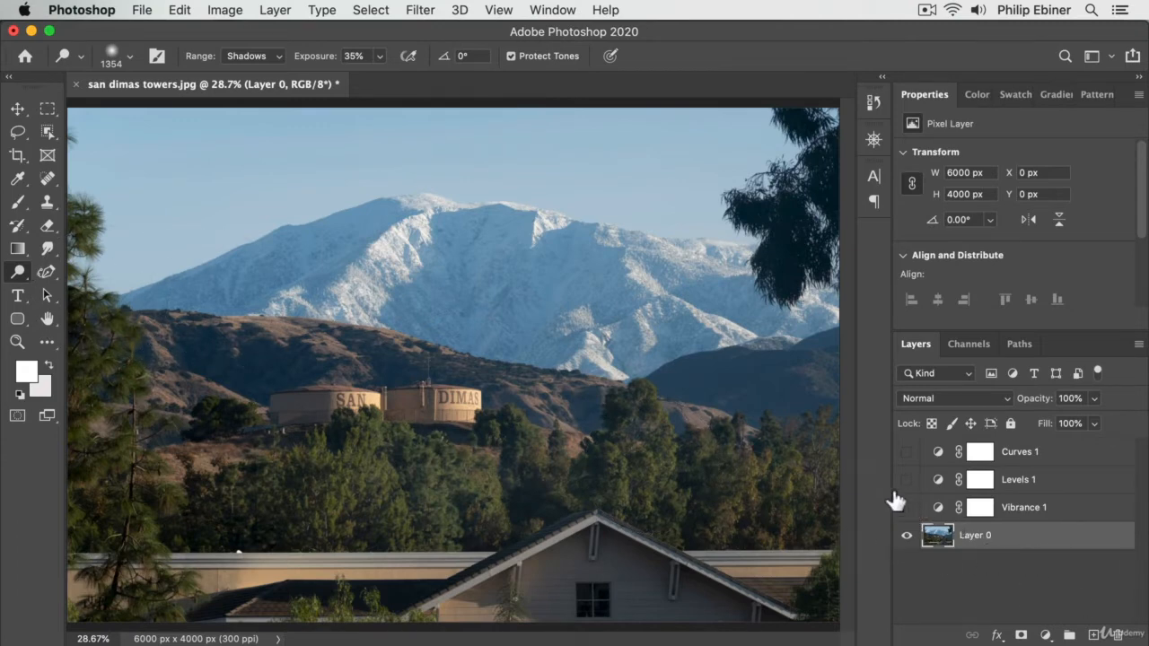
# Undo the dodge strokes on Layer 0 and keep the Curves 1, Levels 1 and Vibrance 1 layers hidden
pyautogui.press('super+z')
pyautogui.press('super+z')
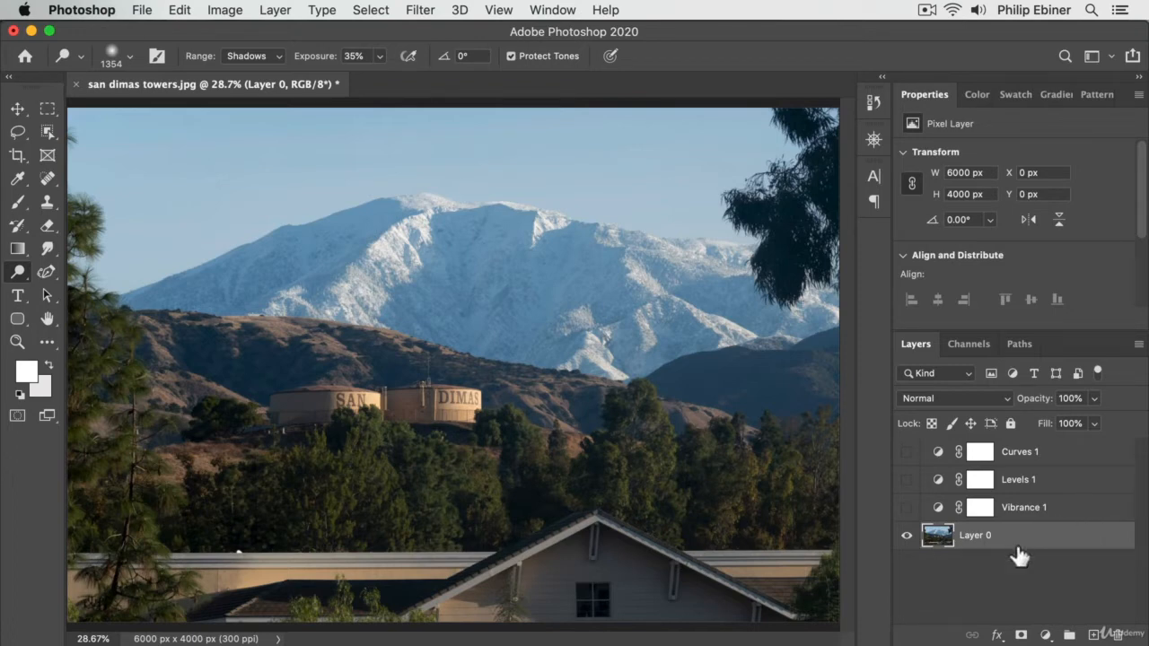
pyautogui.press('super+z')
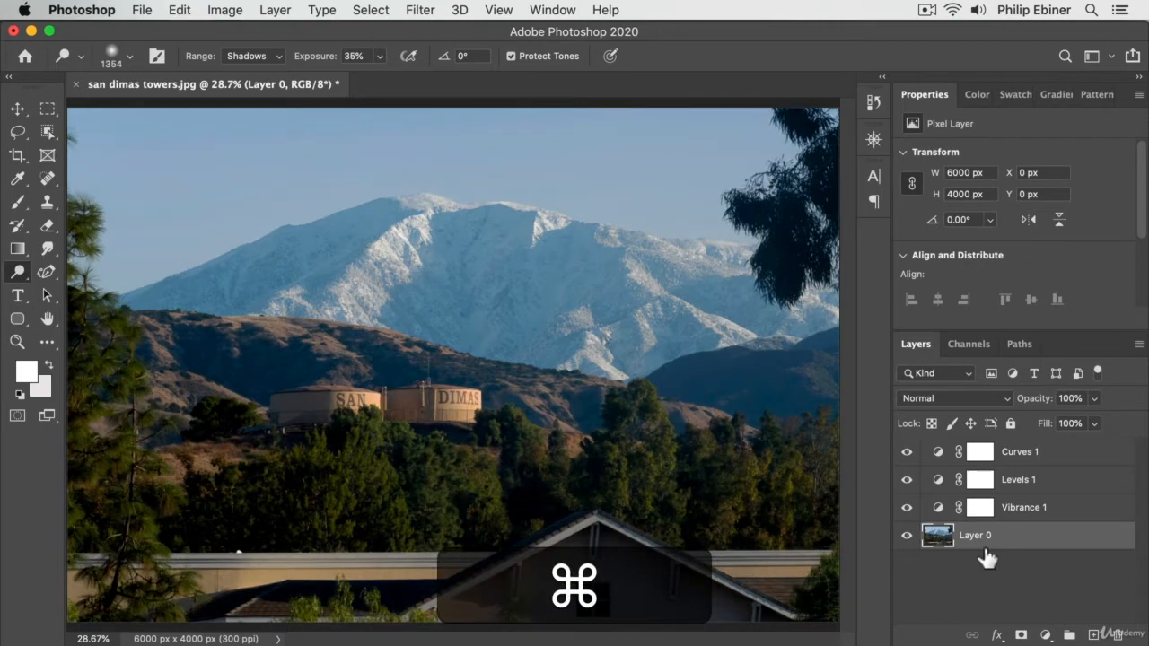
pyautogui.moveTo(907, 452); pyautogui.dragTo(907, 508)
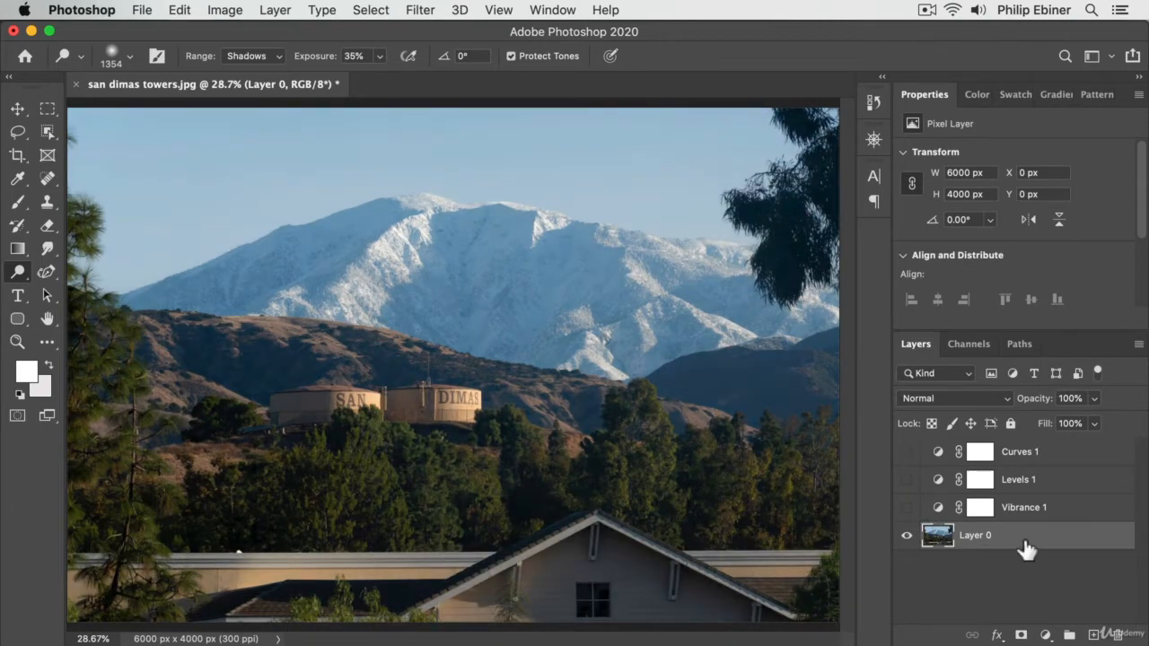
# Duplicate Layer 0 and rename the copy DODGE/BURN
pyautogui.moveTo(1015, 548); pyautogui.dragTo(1094, 635)
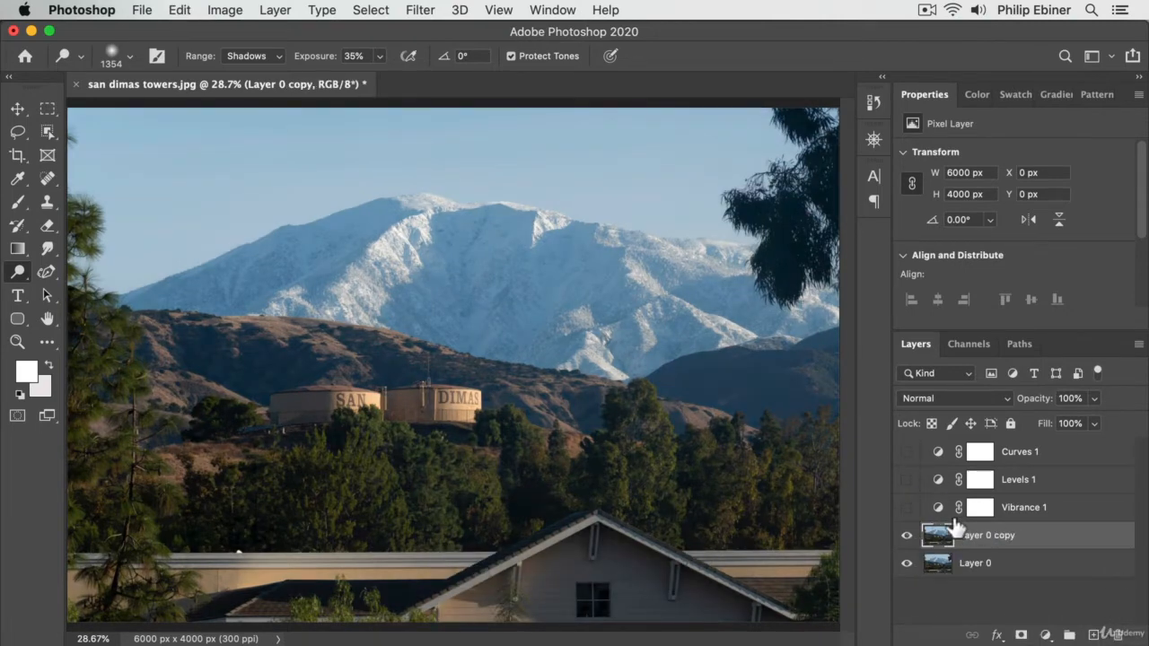
pyautogui.doubleClick(971, 535)
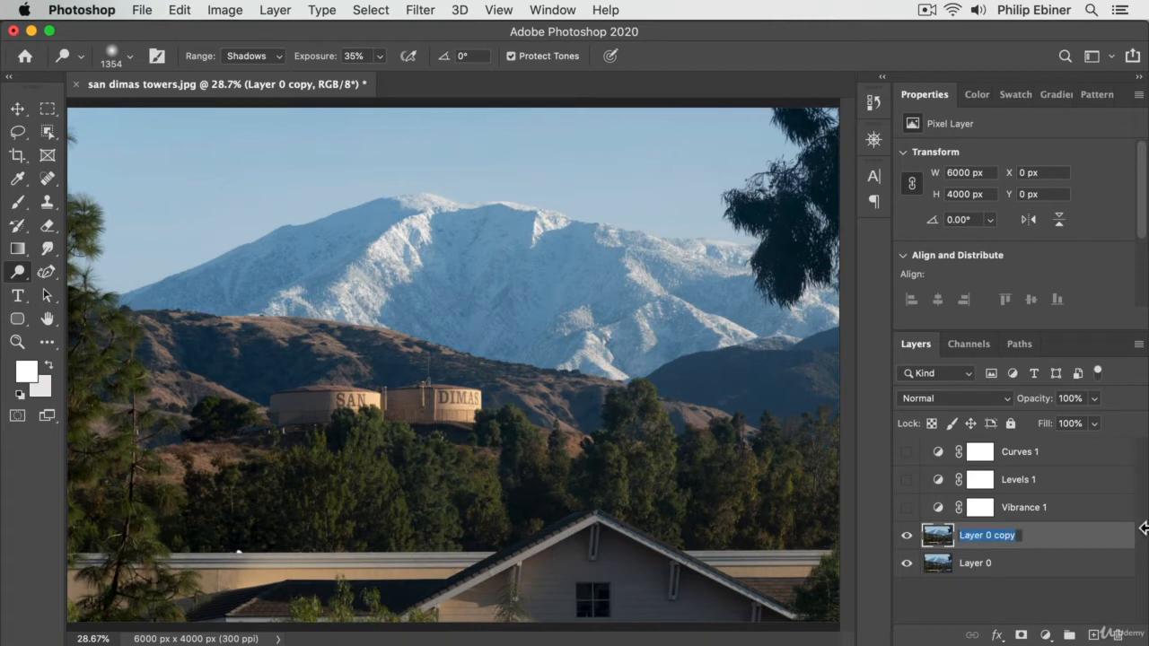
pyautogui.write('DODGE/BURN')
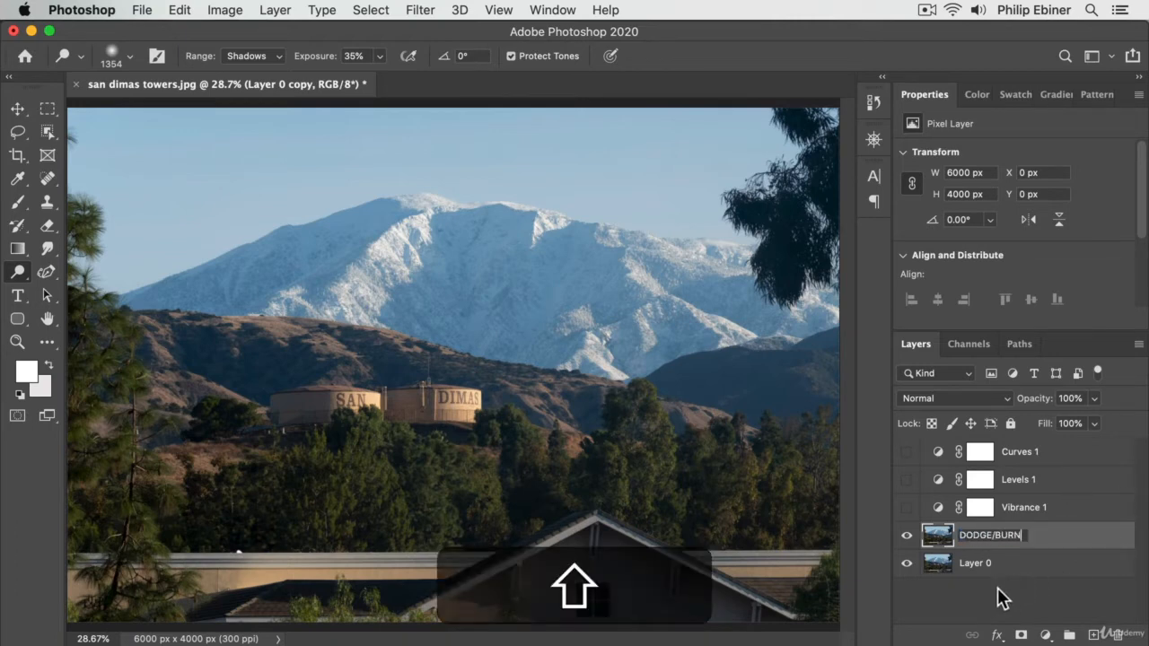
pyautogui.press('Return')
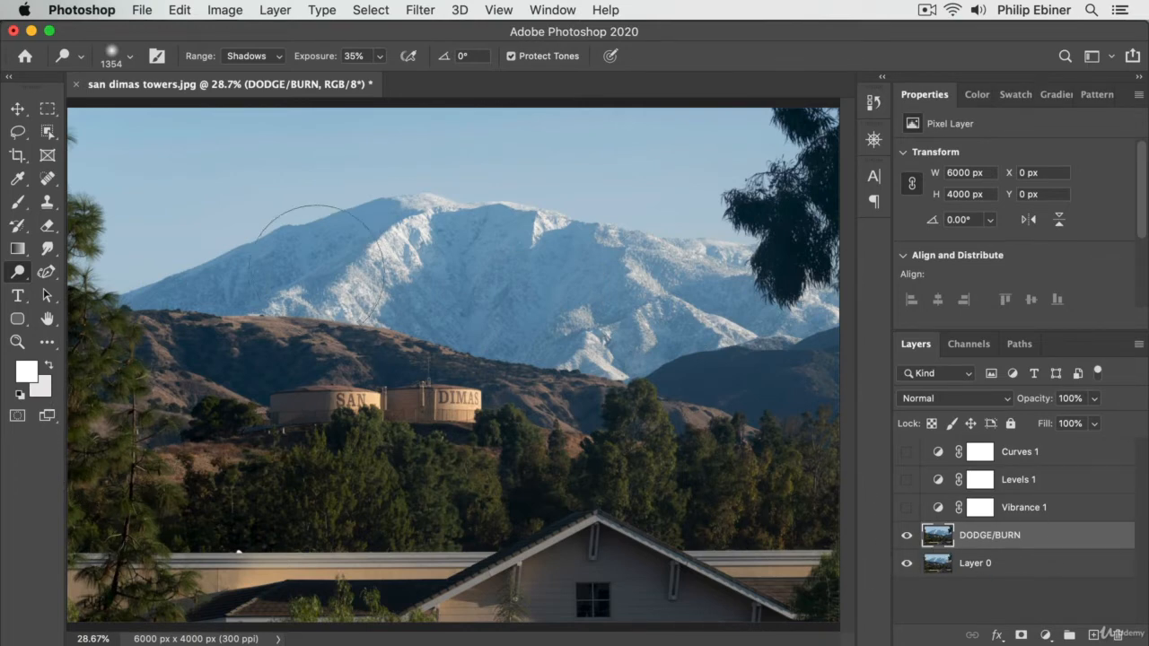
# Lighten the shadows of the trees on the DODGE/BURN layer with the Dodge tool
pyautogui.click(16, 277)
pyautogui.click(93, 275)
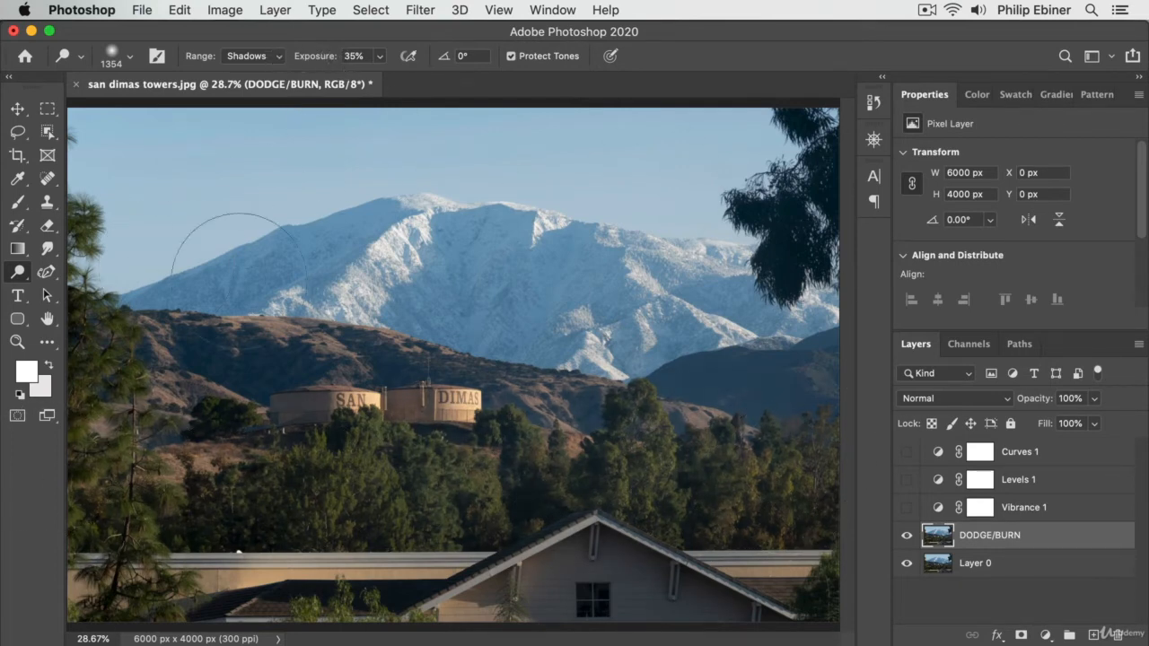
# Switch to the Burn tool, try darkening the sky with the range set to Highlights, and undo the strokes
pyautogui.moveTo(17, 272); pyautogui.dragTo(39, 276)
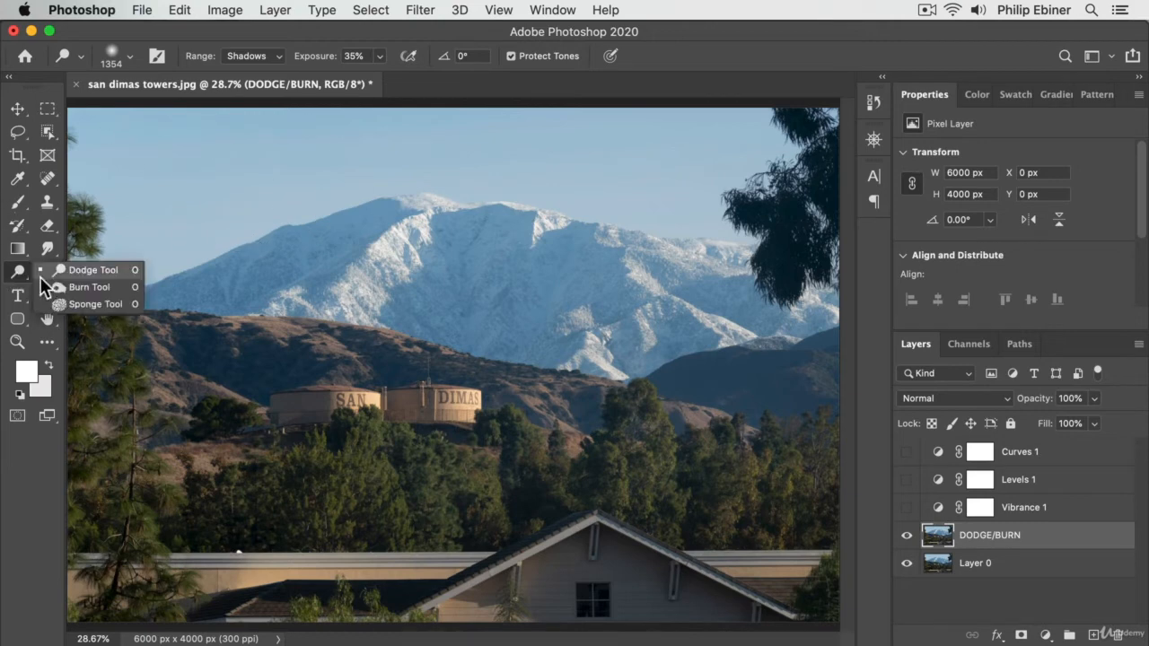
pyautogui.click(78, 288)
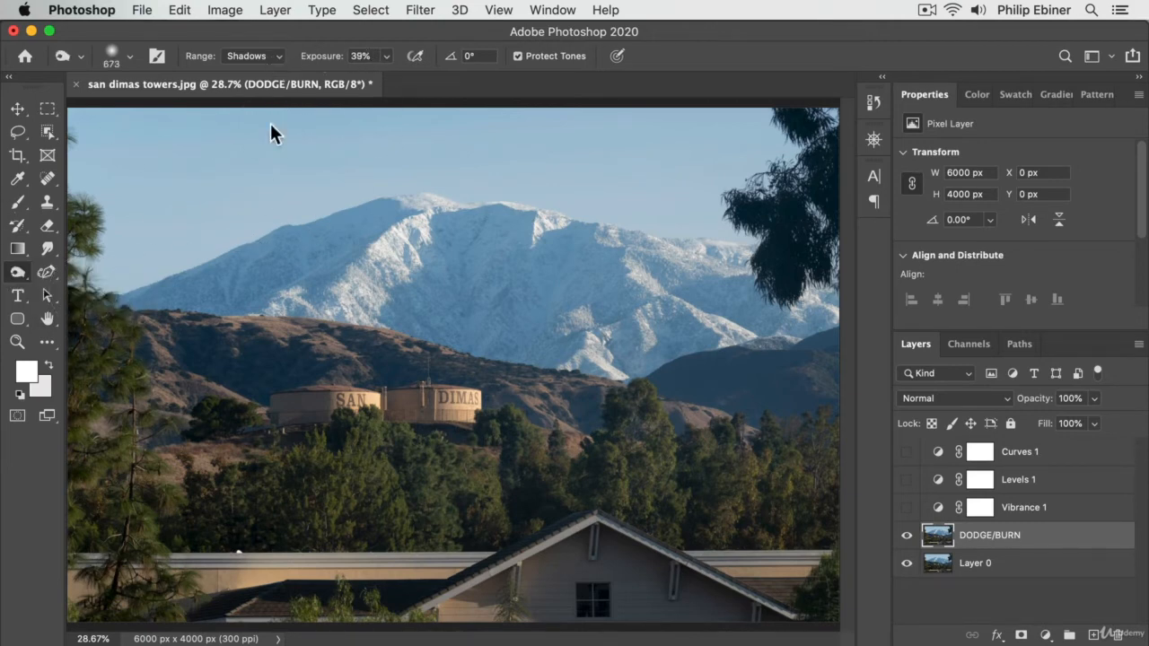
pyautogui.click(256, 52)
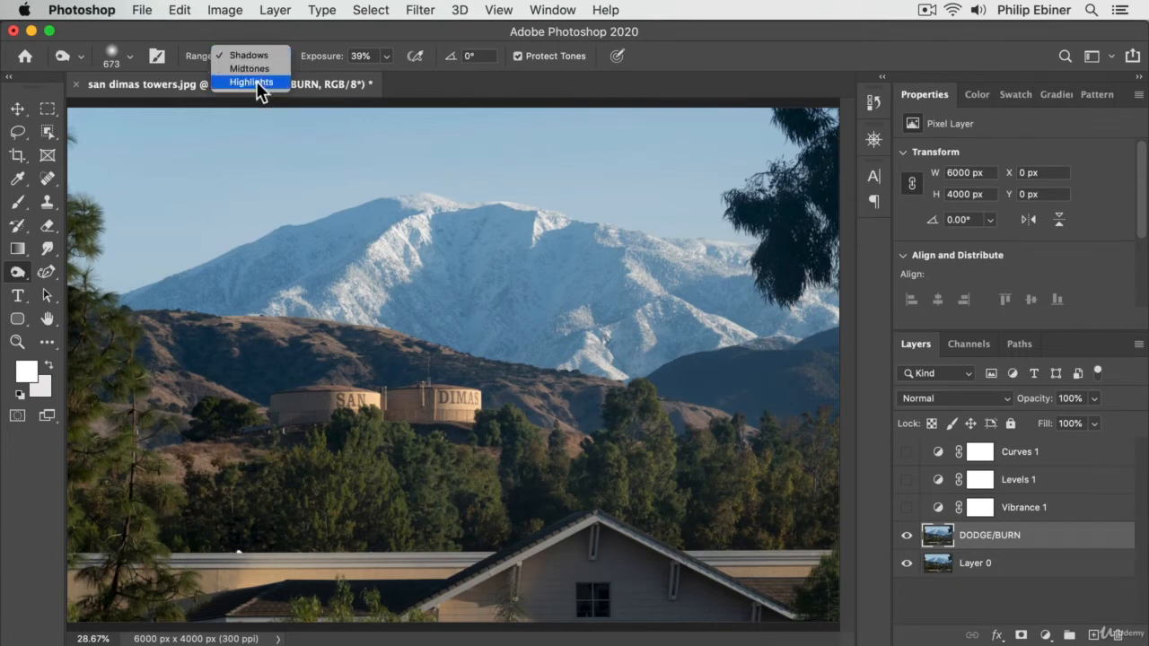
pyautogui.click(256, 82)
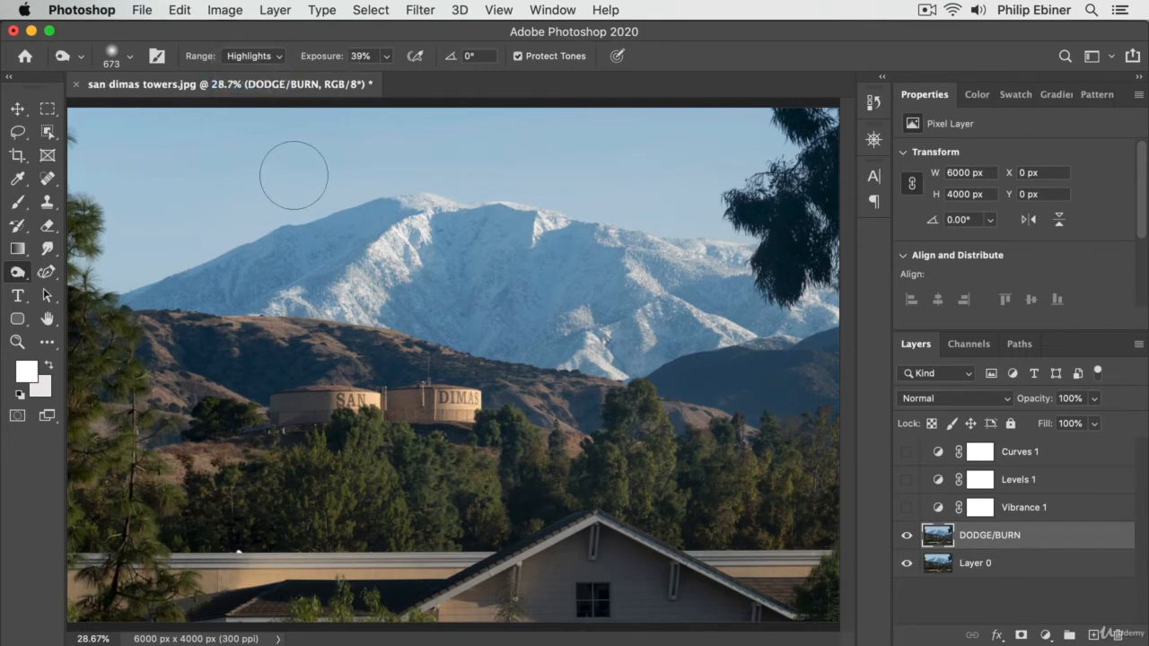
pyautogui.moveTo(295, 174)
pyautogui.mouseDown()
pyautogui.moveTo(440, 215)
pyautogui.moveTo(503, 208)
pyautogui.mouseUp()
pyautogui.moveTo(703, 190)
pyautogui.mouseDown()
pyautogui.moveTo(84, 217)
pyautogui.moveTo(610, 295)
pyautogui.moveTo(837, 272)
pyautogui.mouseUp()
pyautogui.press('super+z')
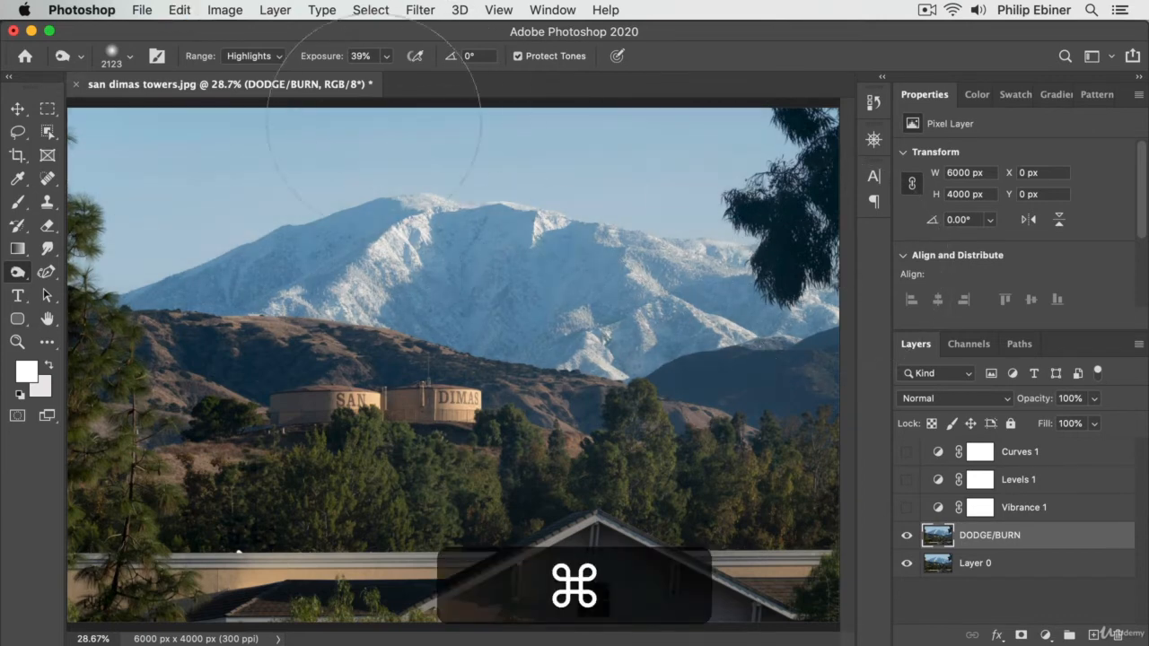
# Set the Burn tool's range to Midtones and darken the sky with a 2123 px brush
pyautogui.click(248, 54)
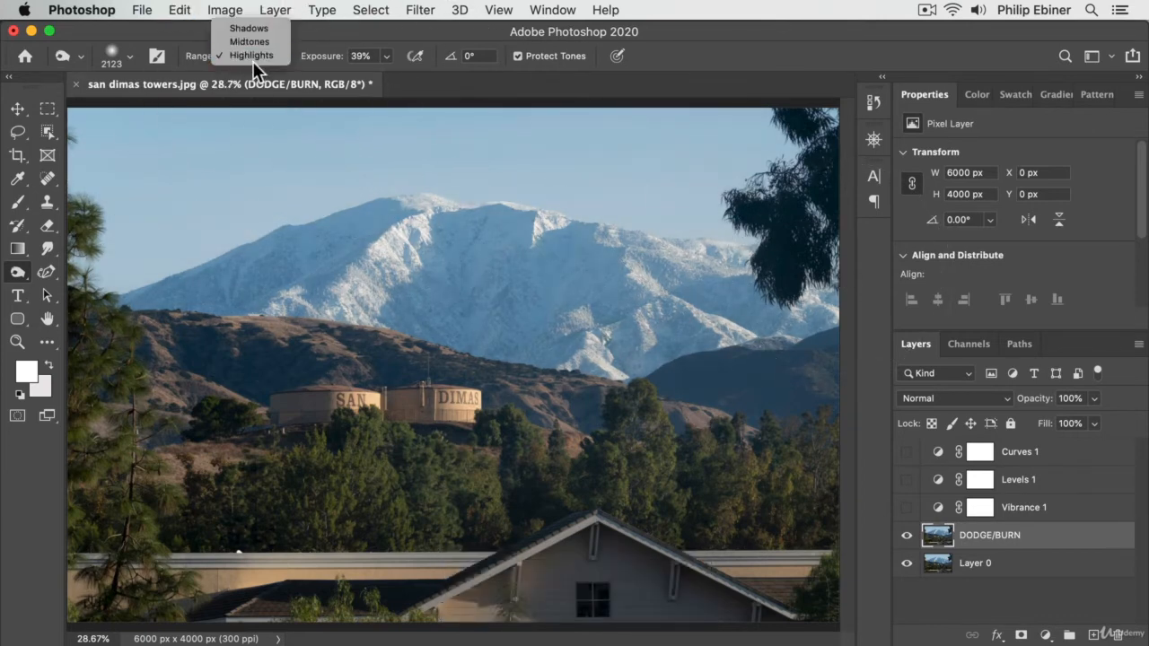
pyautogui.click(266, 41)
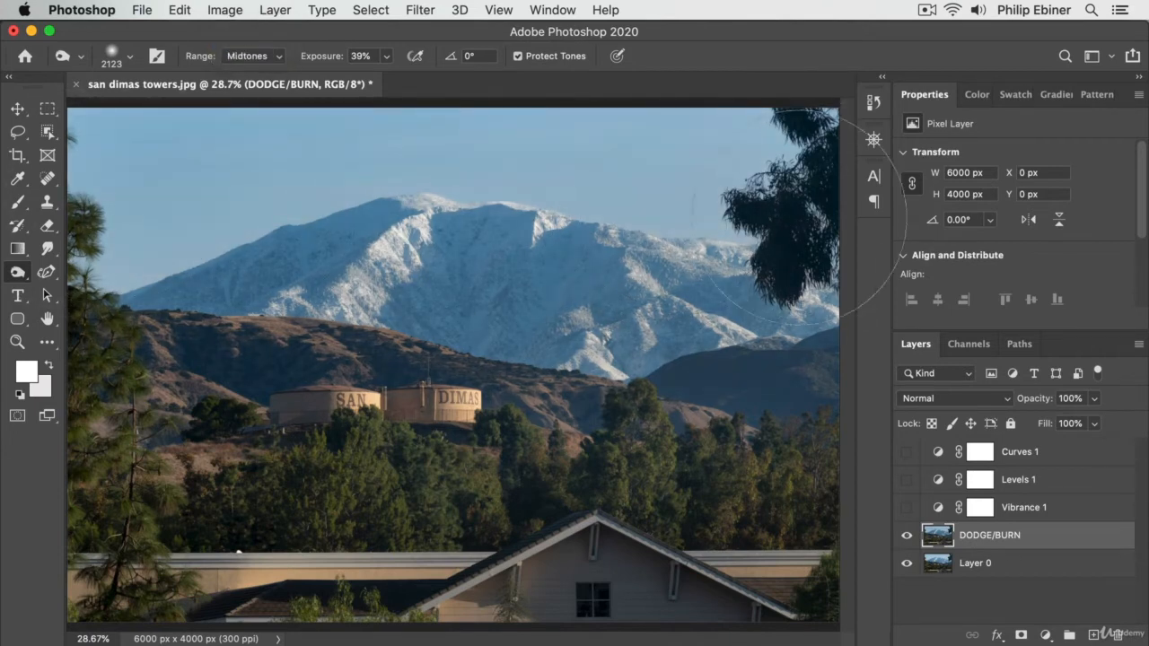
# Set the Burn tool's range to Shadows and darken the snowy mountain's shaded slopes, refining them with a 495 px brush
pyautogui.click(265, 55)
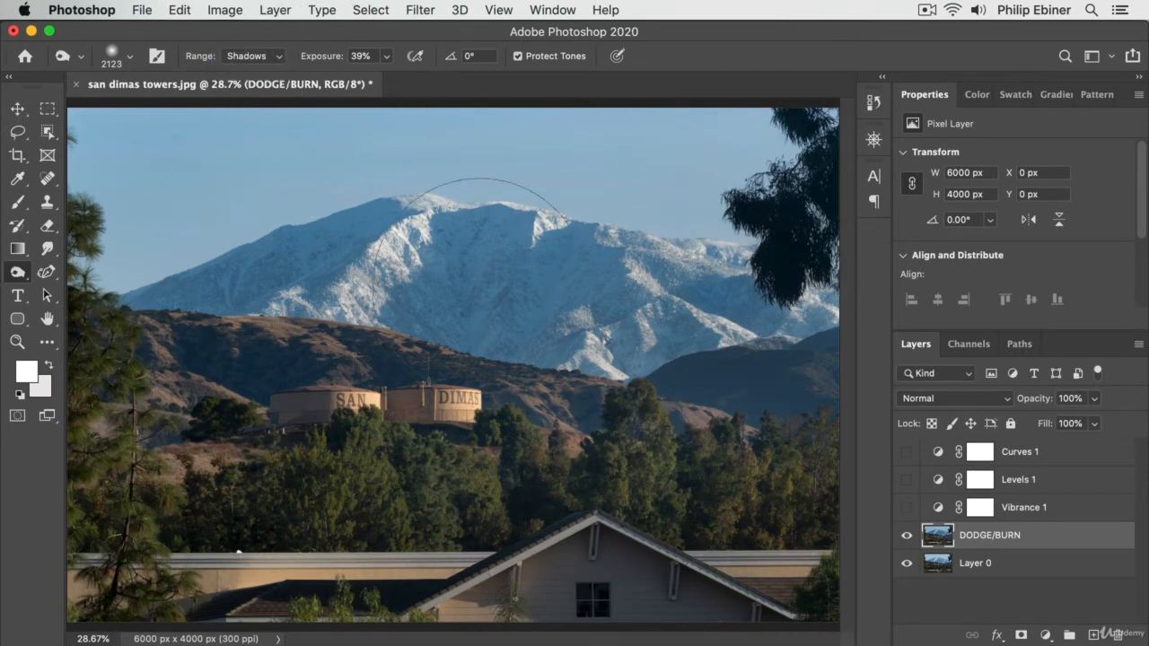
pyautogui.moveTo(679, 281)
pyautogui.mouseDown()
pyautogui.moveTo(435, 272)
pyautogui.moveTo(516, 282)
pyautogui.moveTo(449, 273)
pyautogui.mouseUp()
pyautogui.moveTo(380, 249); pyautogui.dragTo(372, 242)
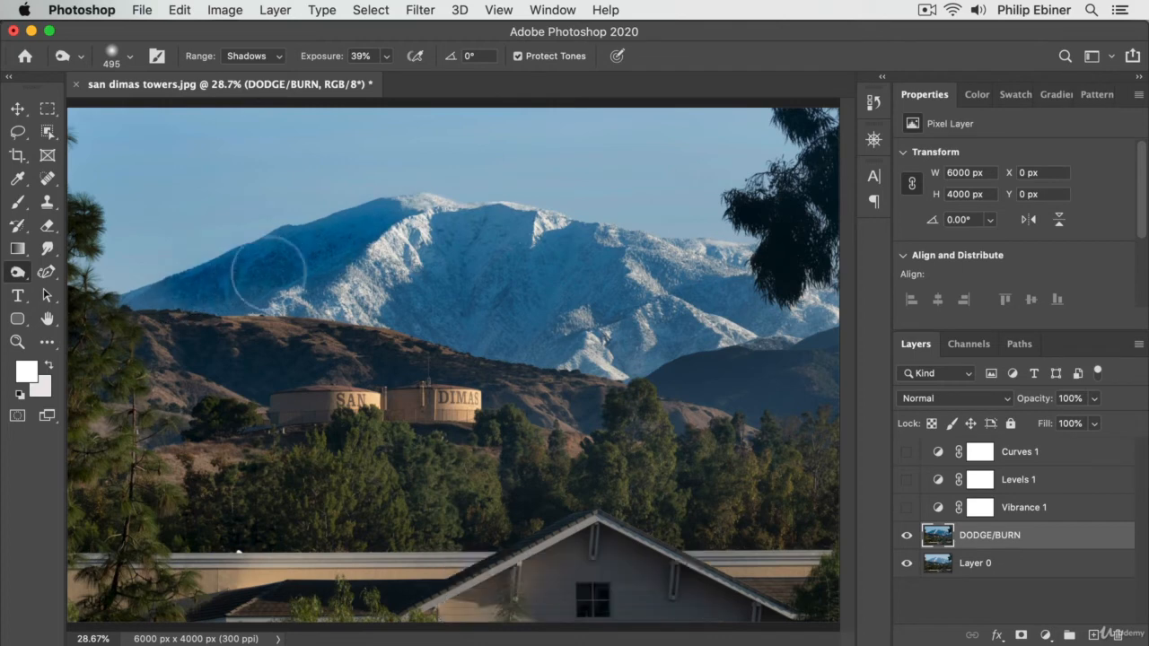
pyautogui.moveTo(451, 256)
pyautogui.mouseDown()
pyautogui.moveTo(490, 283)
pyautogui.moveTo(510, 213)
pyautogui.moveTo(491, 334)
pyautogui.moveTo(568, 250)
pyautogui.moveTo(514, 360)
pyautogui.moveTo(609, 277)
pyautogui.moveTo(606, 310)
pyautogui.moveTo(624, 280)
pyautogui.moveTo(632, 303)
pyautogui.moveTo(717, 285)
pyautogui.moveTo(778, 302)
pyautogui.moveTo(775, 311)
pyautogui.moveTo(724, 295)
pyautogui.mouseUp()
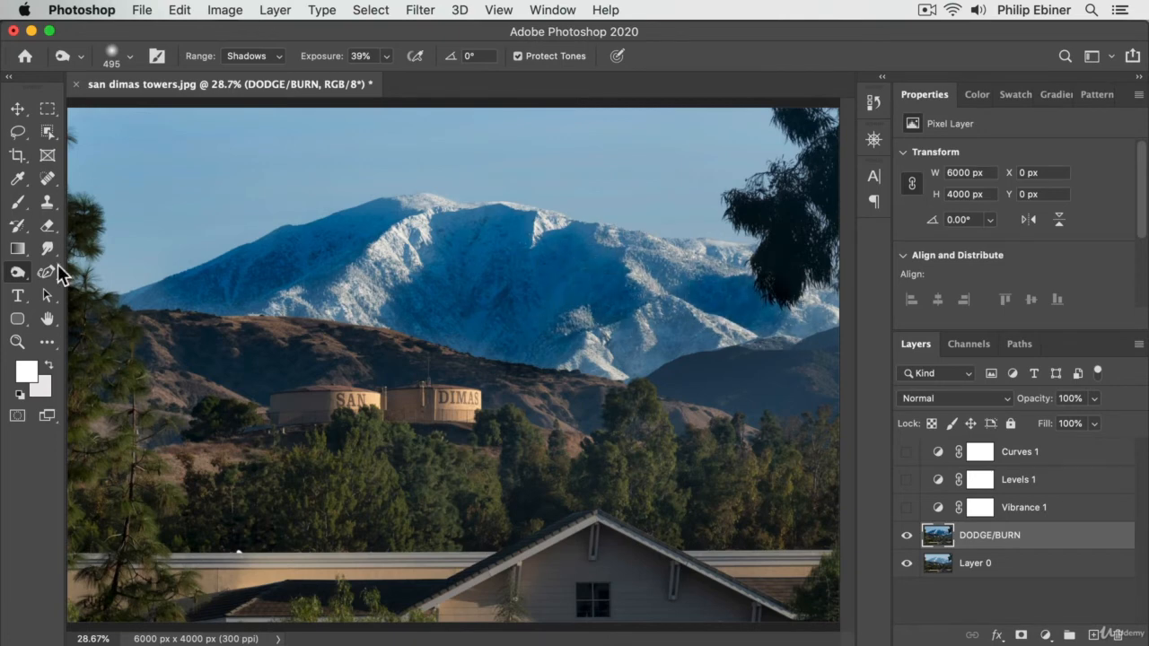
# Lighten the snowy mountain's slopes up to the peak using the Dodge tool with the range set to Midtones and a 527 px brush
pyautogui.rightClick(10, 278)
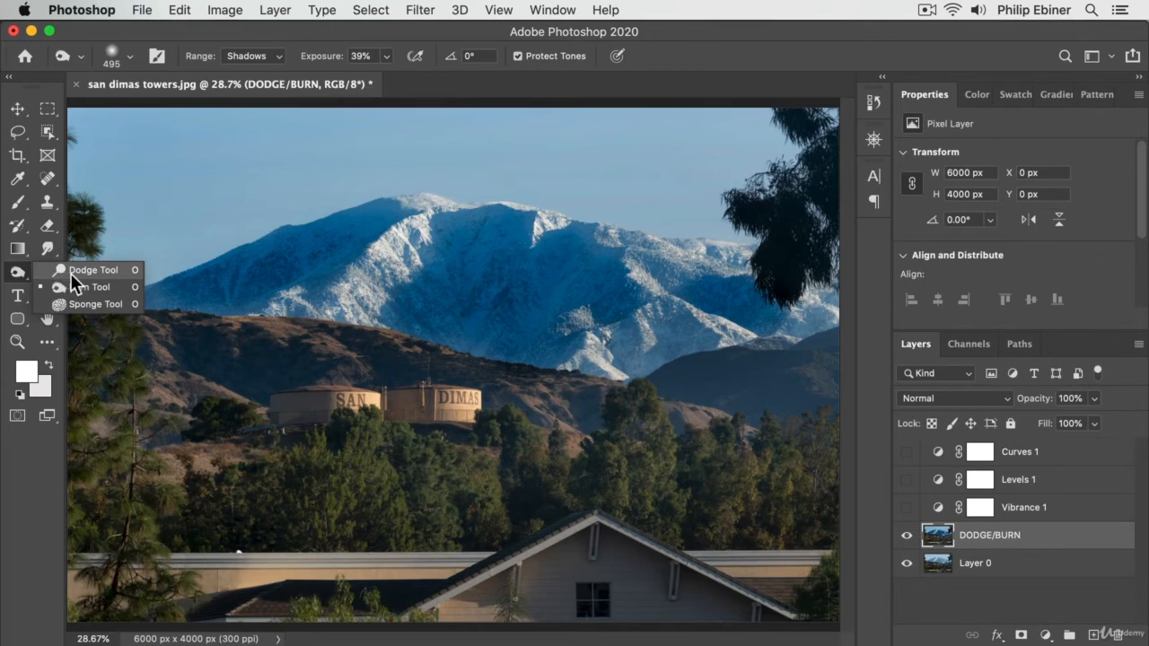
pyautogui.click(71, 270)
pyautogui.moveTo(477, 278); pyautogui.dragTo(371, 290)
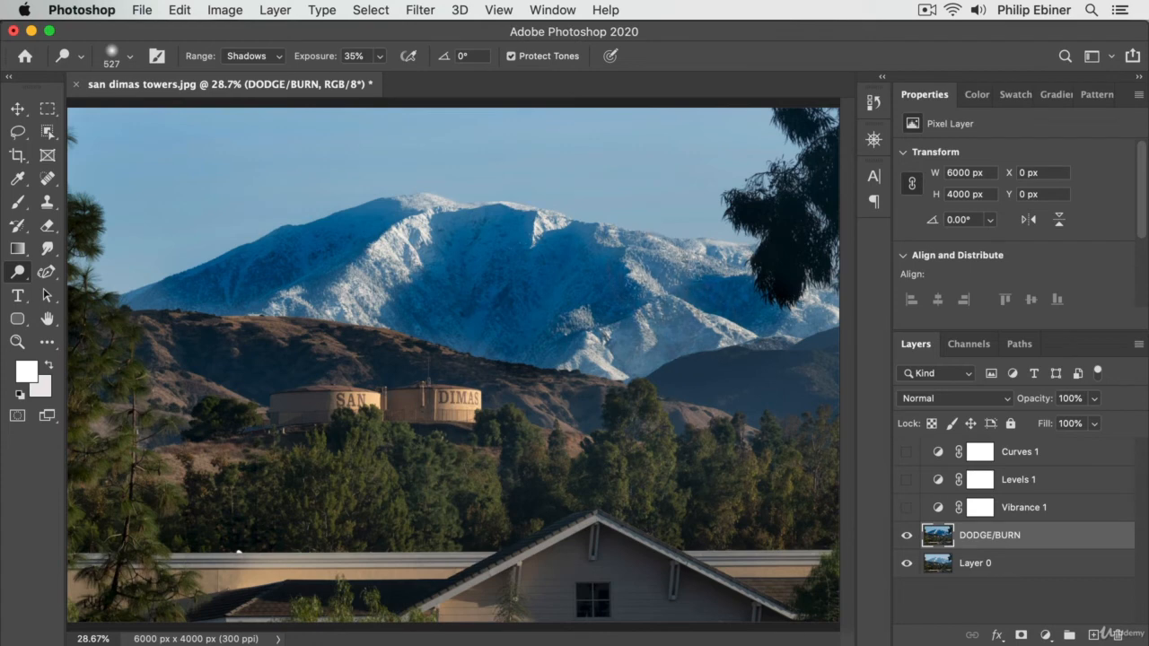
pyautogui.press('super+z')
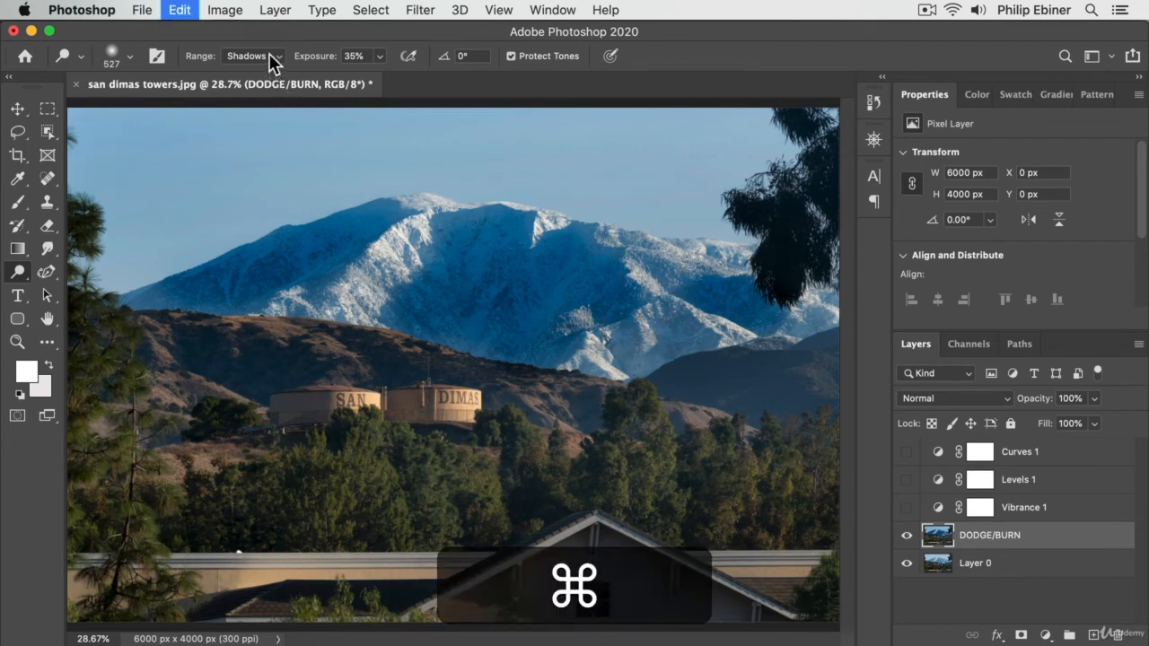
pyautogui.click(268, 55)
pyautogui.click(264, 65)
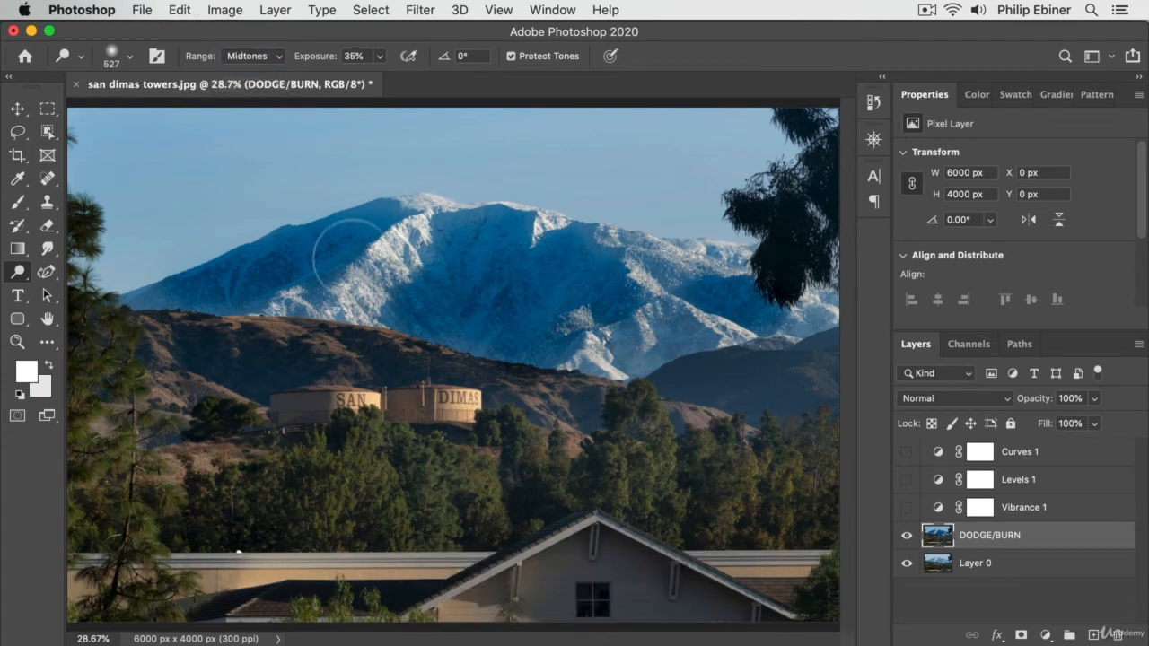
pyautogui.moveTo(356, 276); pyautogui.dragTo(439, 185)
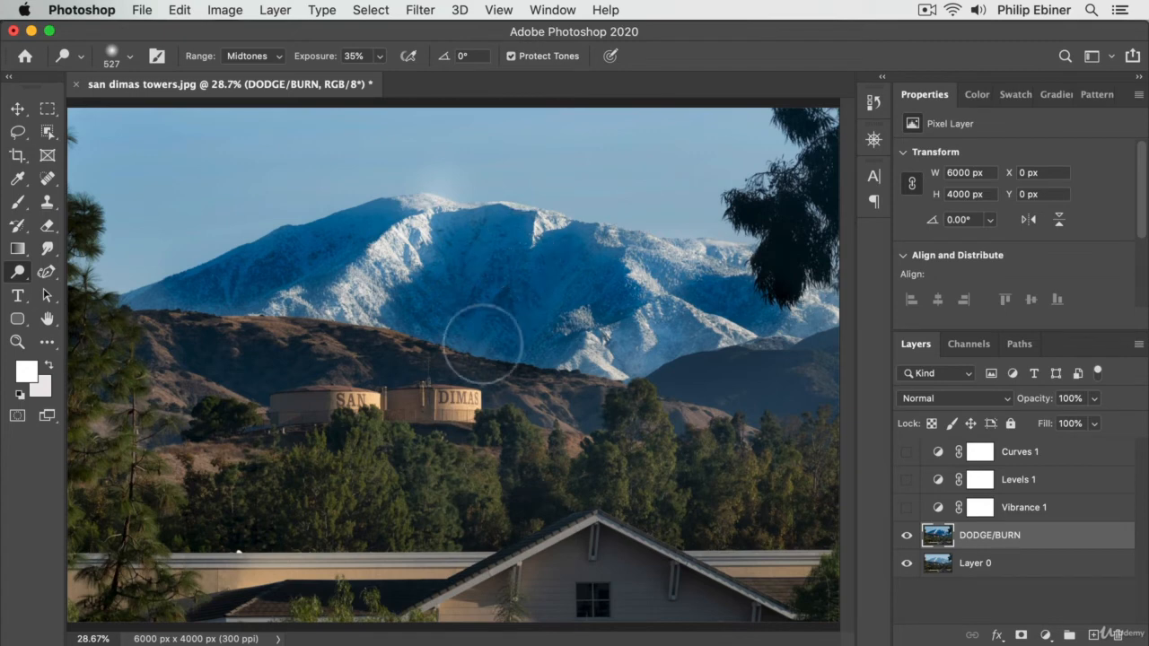
# Switch to the Burn tool on the Shadows range, set its exposure to 20%, and darken the San Dimas water towers with a 582 px brush
pyautogui.rightClick(14, 276)
pyautogui.click(60, 282)
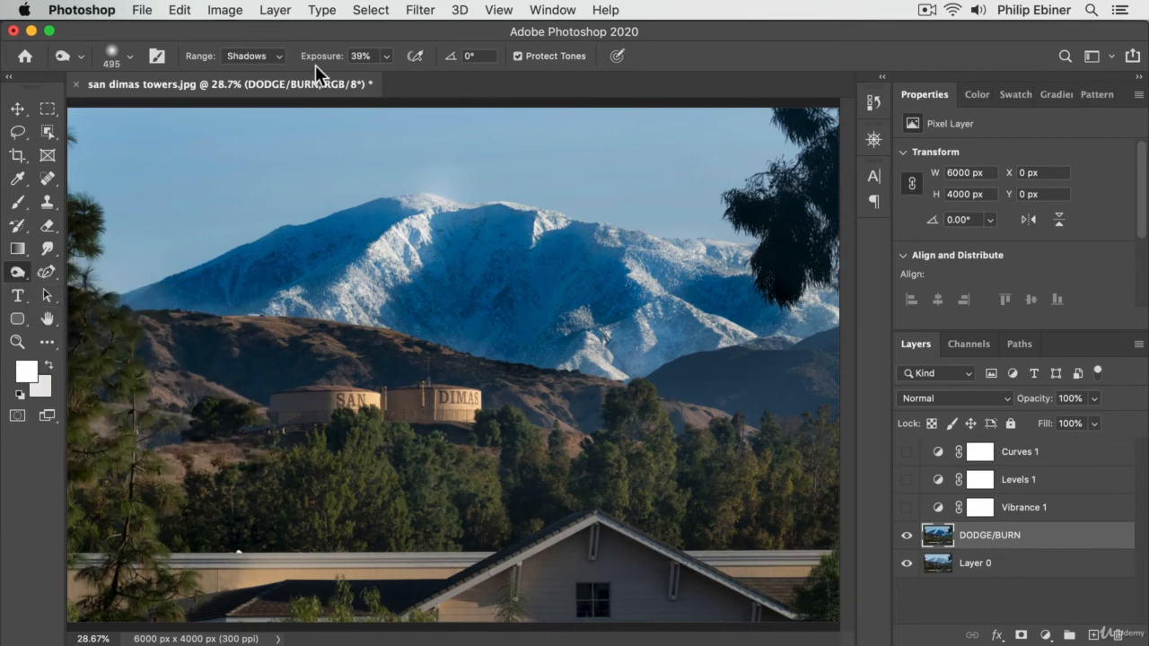
pyautogui.moveTo(446, 414)
pyautogui.mouseDown()
pyautogui.moveTo(292, 403)
pyautogui.moveTo(387, 404)
pyautogui.mouseUp()
pyautogui.press('super')
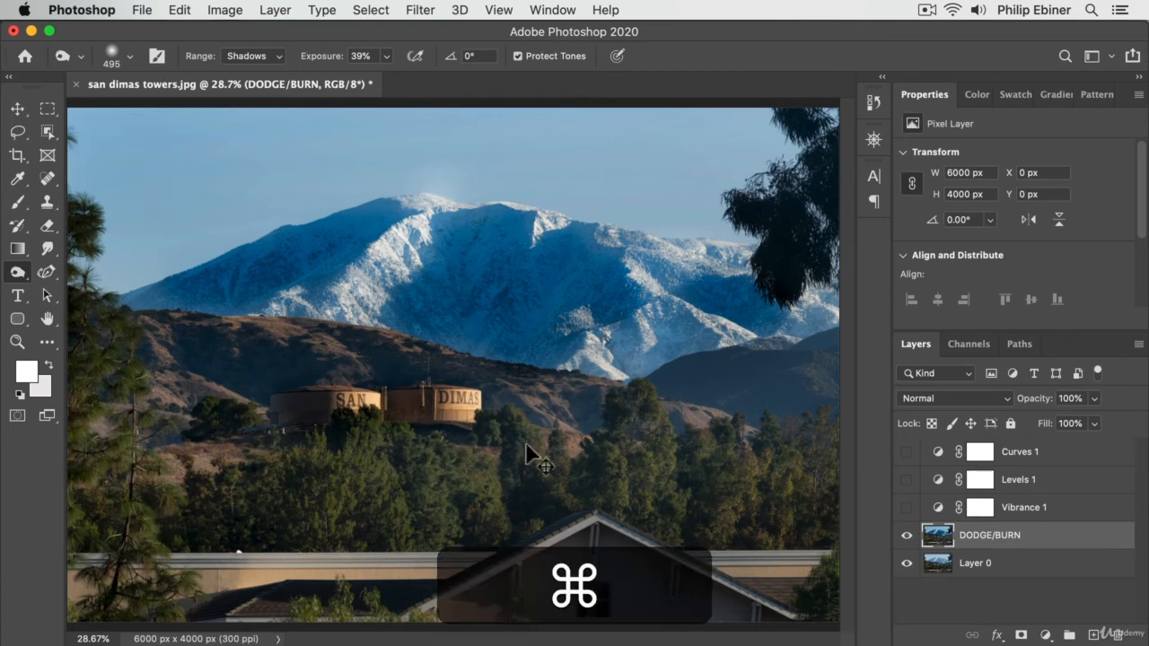
pyautogui.click(367, 61)
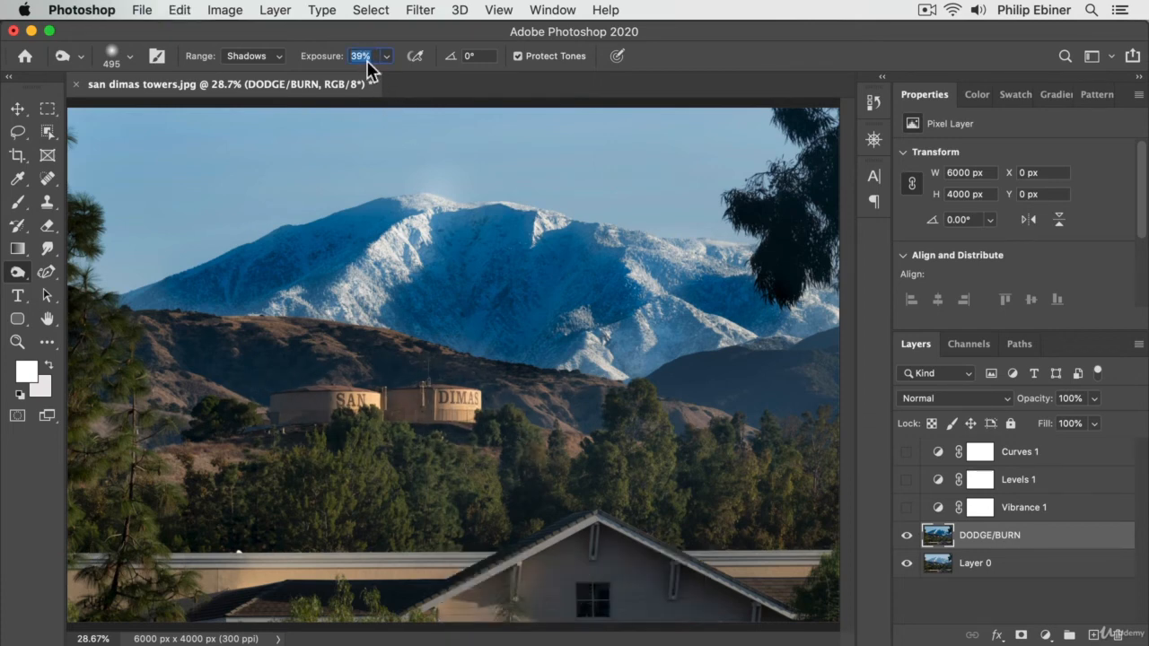
pyautogui.write('20')
pyautogui.press('Return')
pyautogui.moveTo(334, 411); pyautogui.dragTo(355, 419)
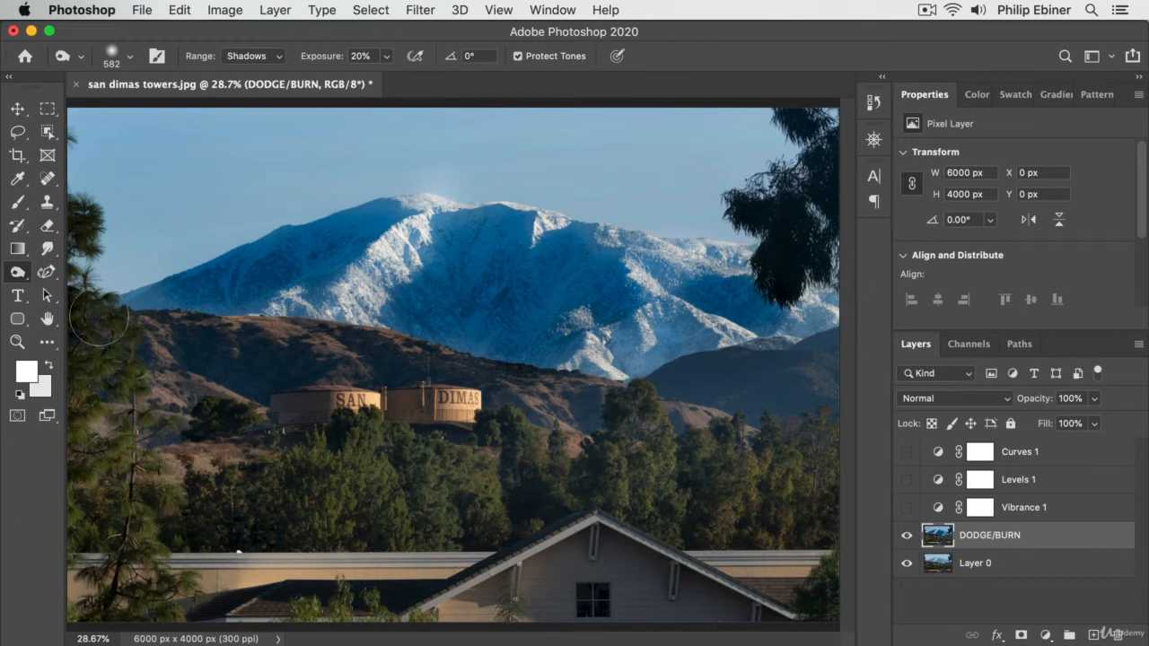
# Darken the shadows of the foreground trees and rooftops with the Burn tool at a 2152 px brush size, then switch to the Move tool
pyautogui.click(18, 272)
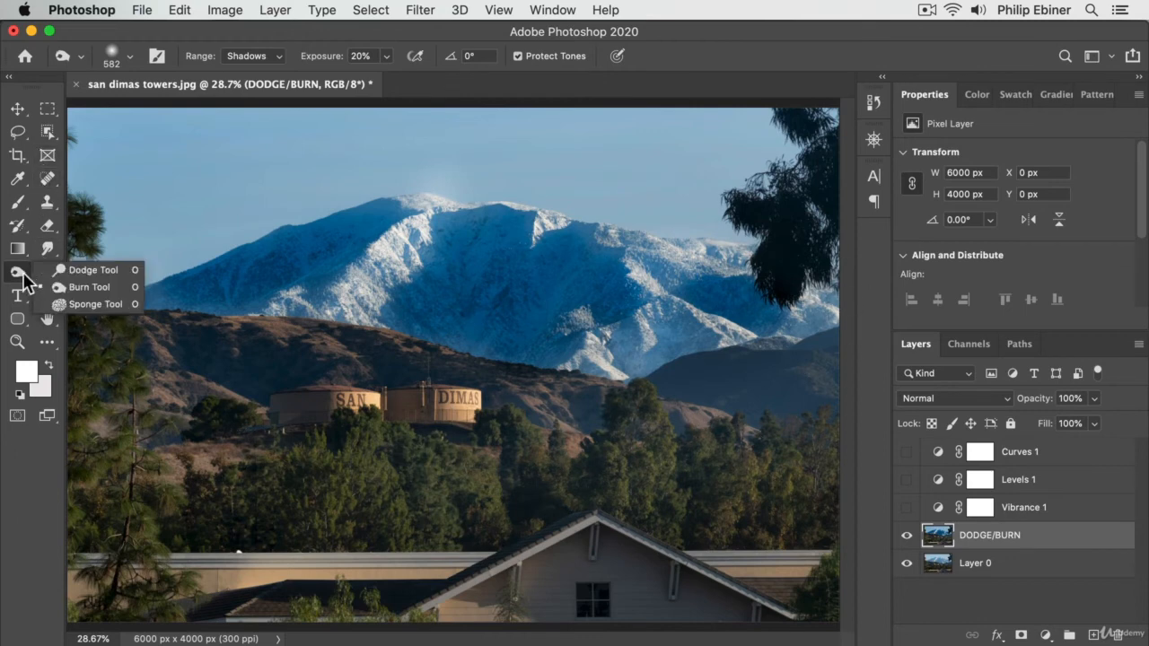
pyautogui.click(82, 289)
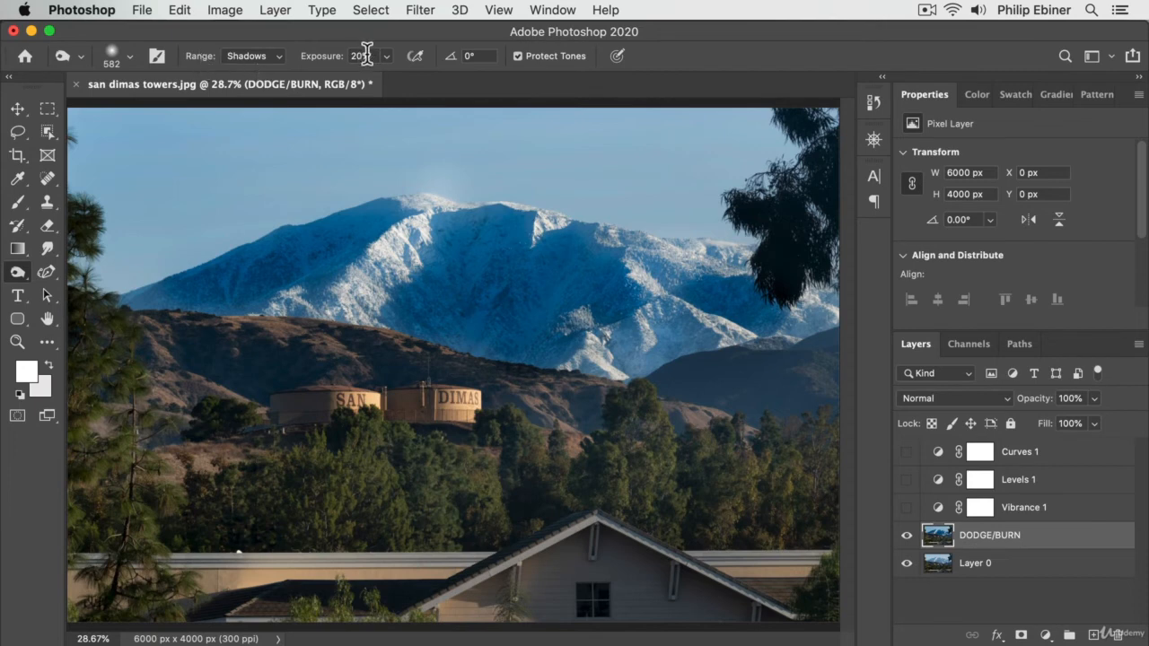
pyautogui.keyDown('ctrl'); pyautogui.keyDown('alt'); pyautogui.moveTo(250, 424); pyautogui.dragTo(452, 424); pyautogui.keyUp('alt'); pyautogui.keyUp('ctrl')
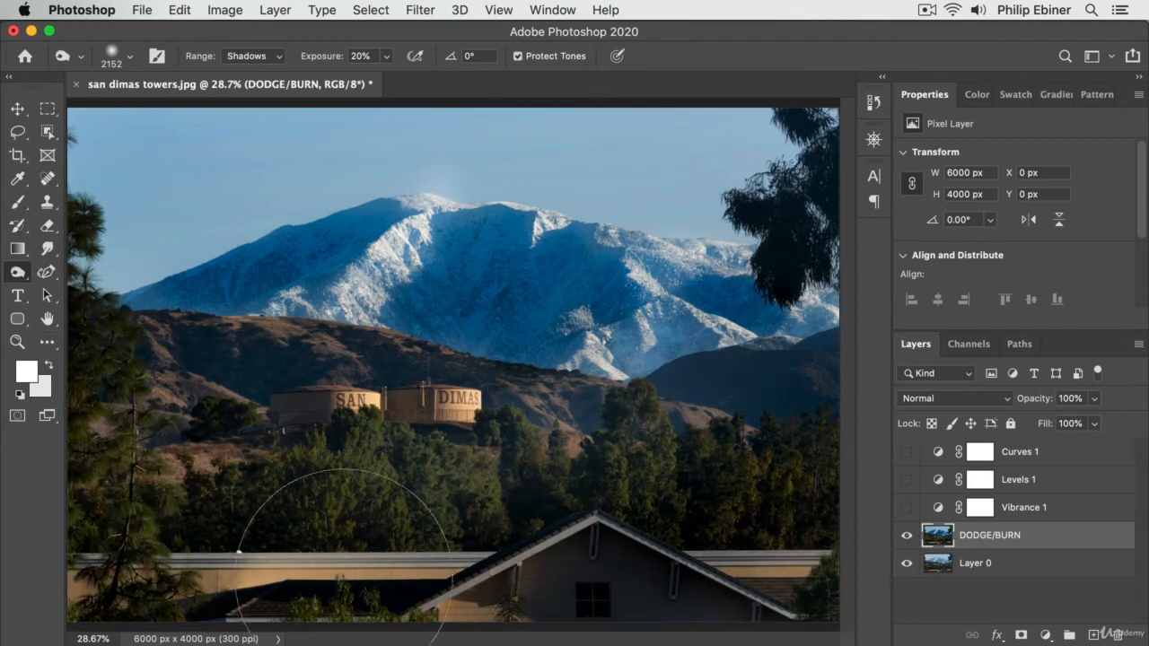
pyautogui.press('v')
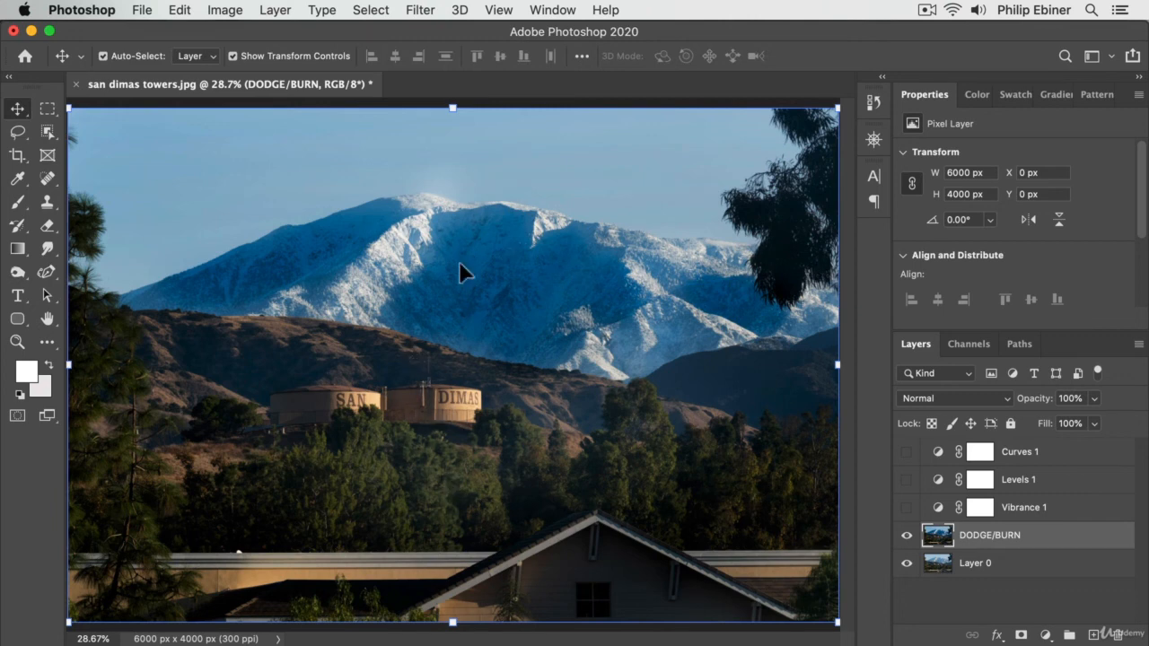
# Toggle the DODGE/BURN layer's visibility repeatedly to compare the photo before and after the edits, leaving the layer shown
pyautogui.click(906, 536)
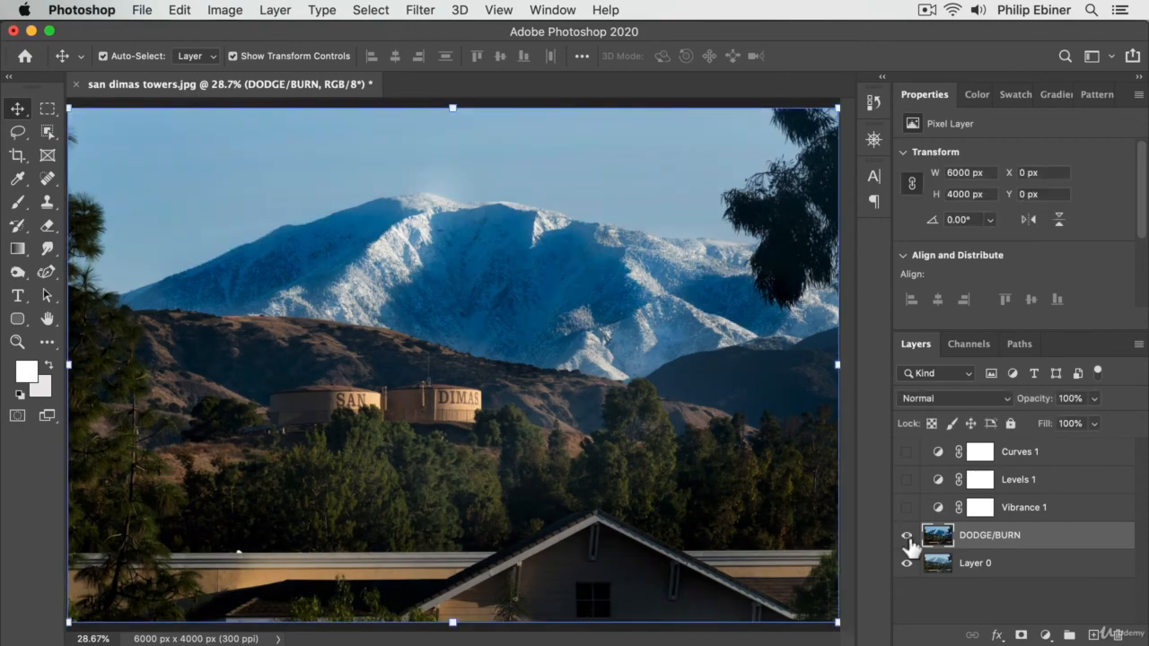
pyautogui.click(907, 536)
pyautogui.click(907, 536)
pyautogui.click(906, 536)
pyautogui.click(907, 536)
pyautogui.click(907, 536)
pyautogui.click(907, 536)
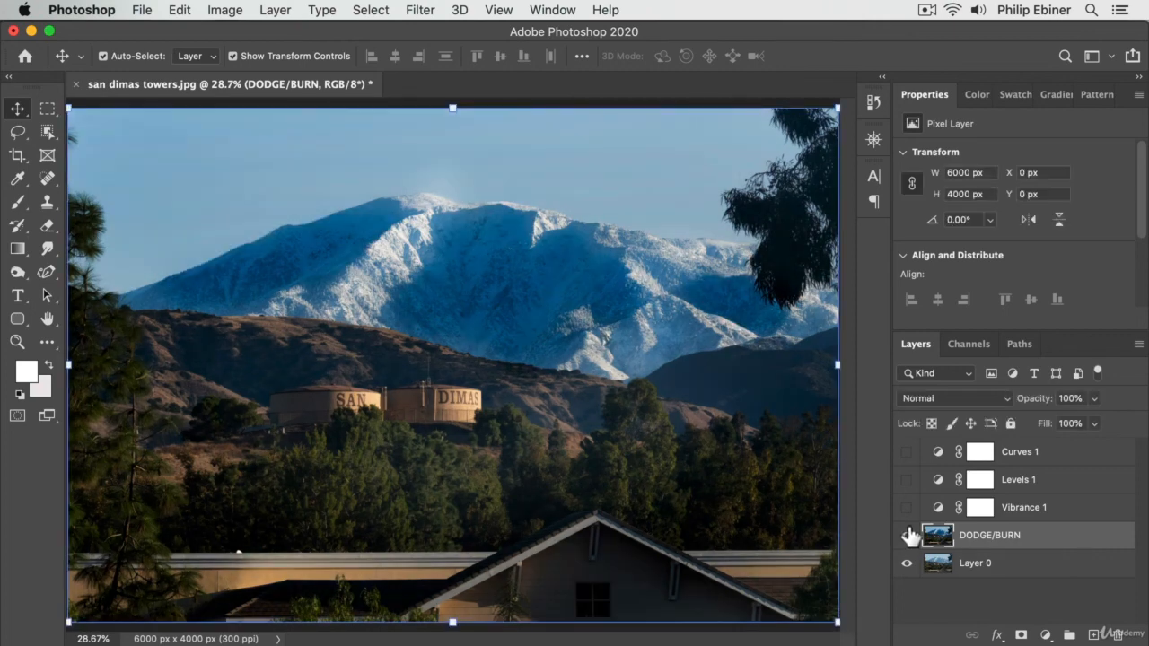